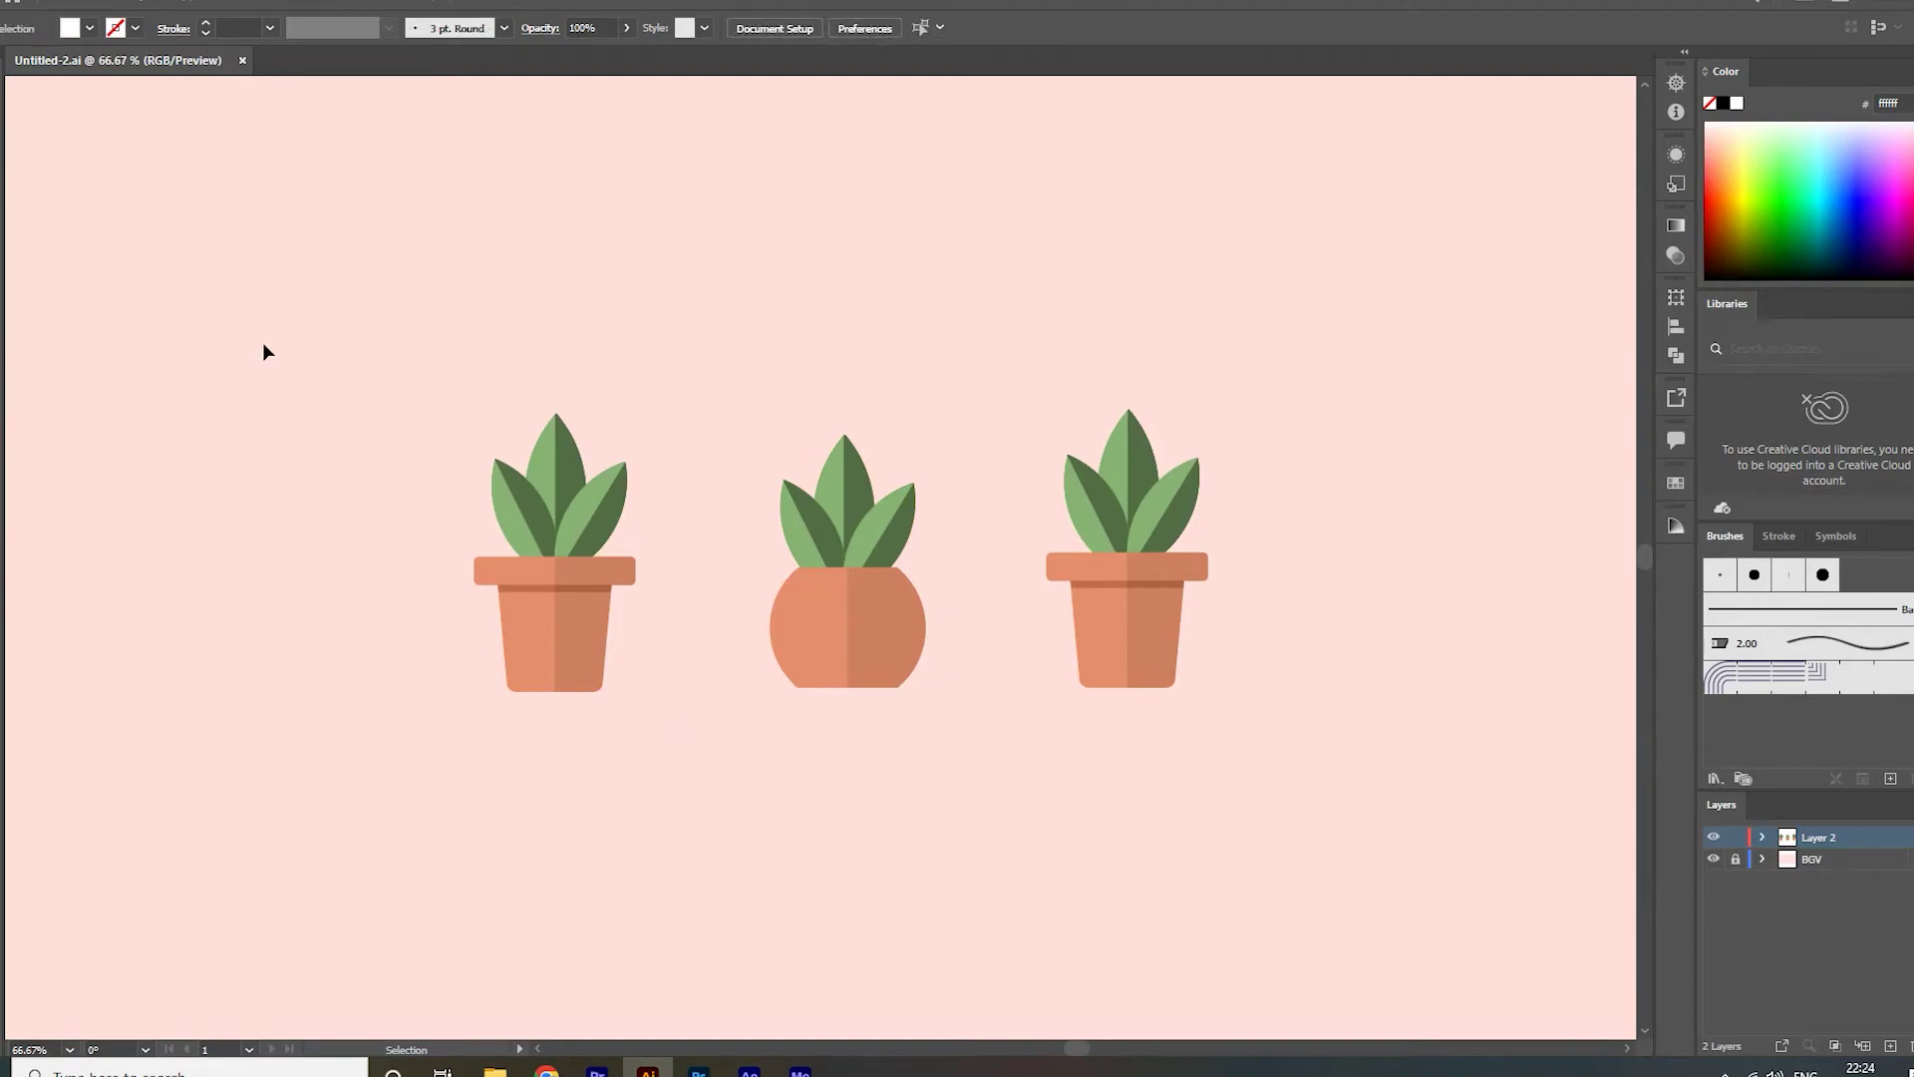
Marquee-select all the paths of the middle plant
left_click_drag(748, 387, 997, 825)
left_click(264, 351)
left_click_drag(697, 323, 1025, 828)
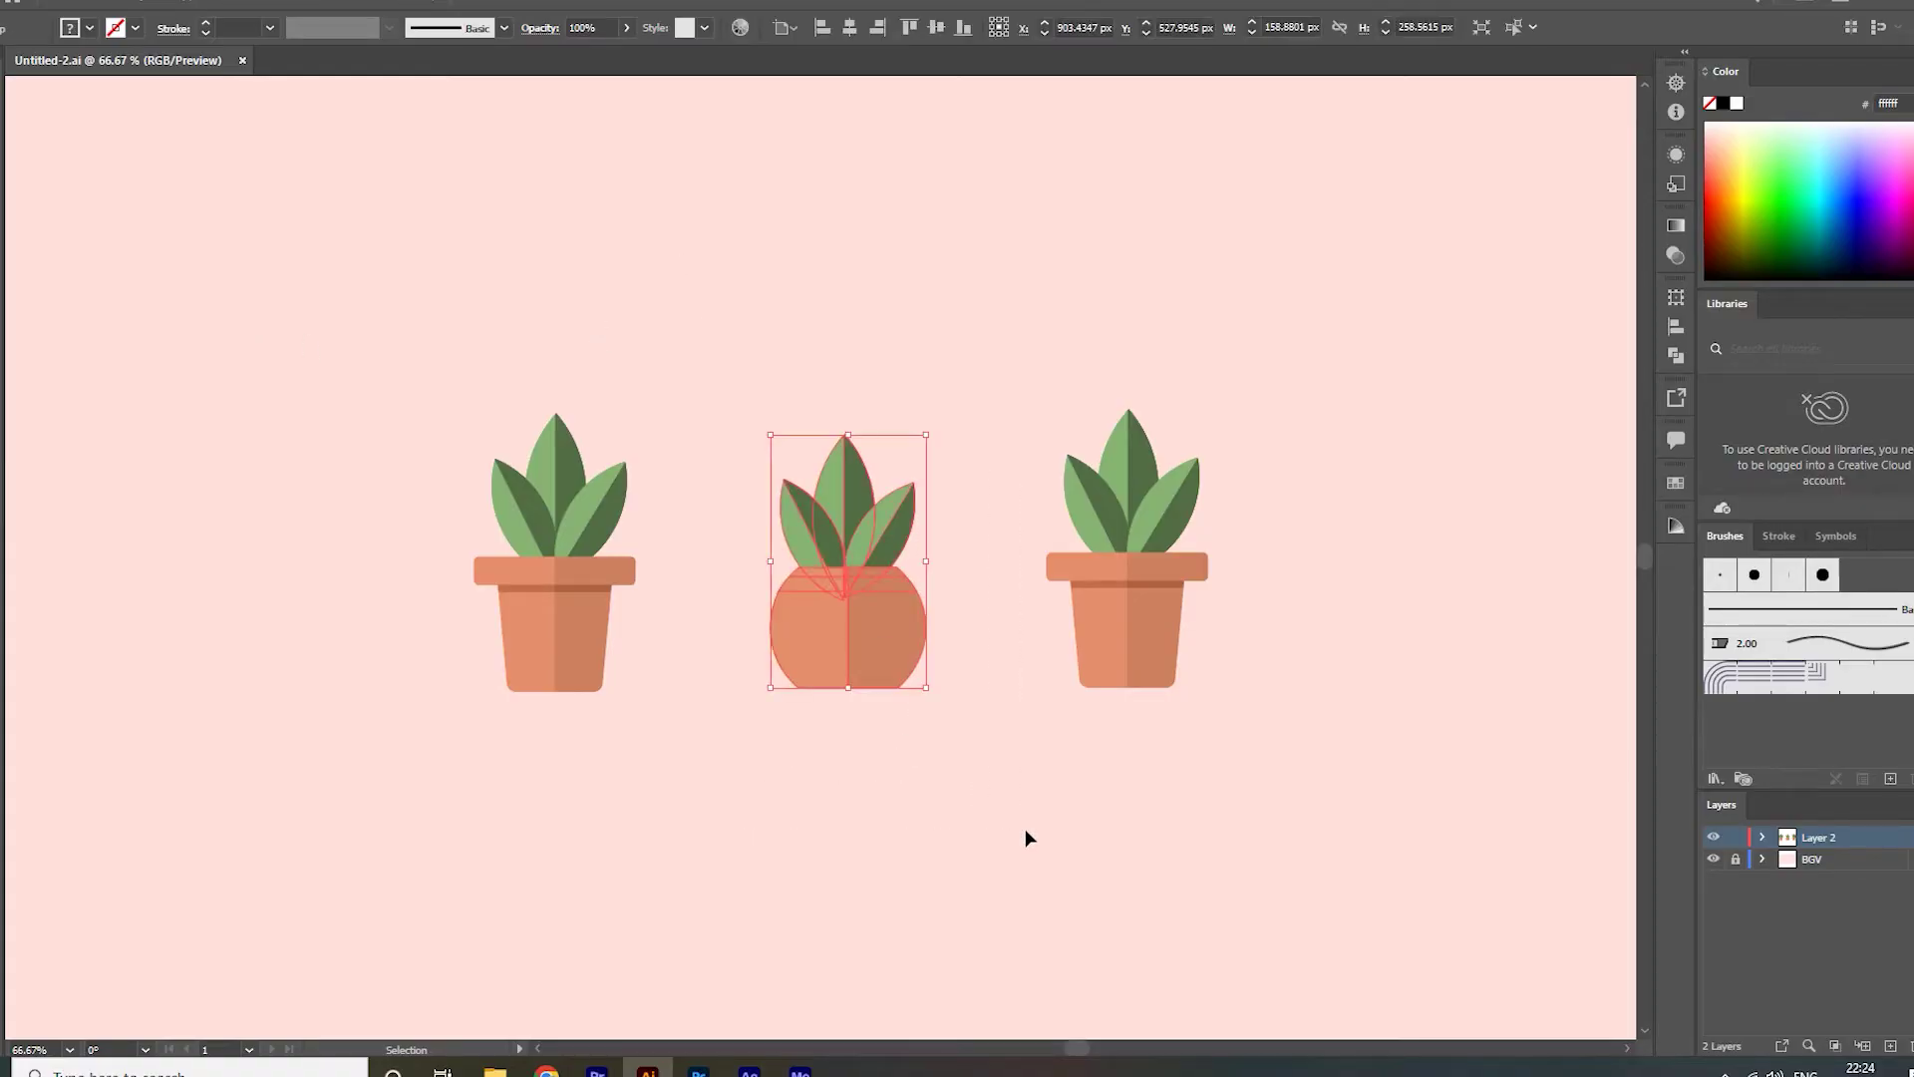
left_click(1029, 837)
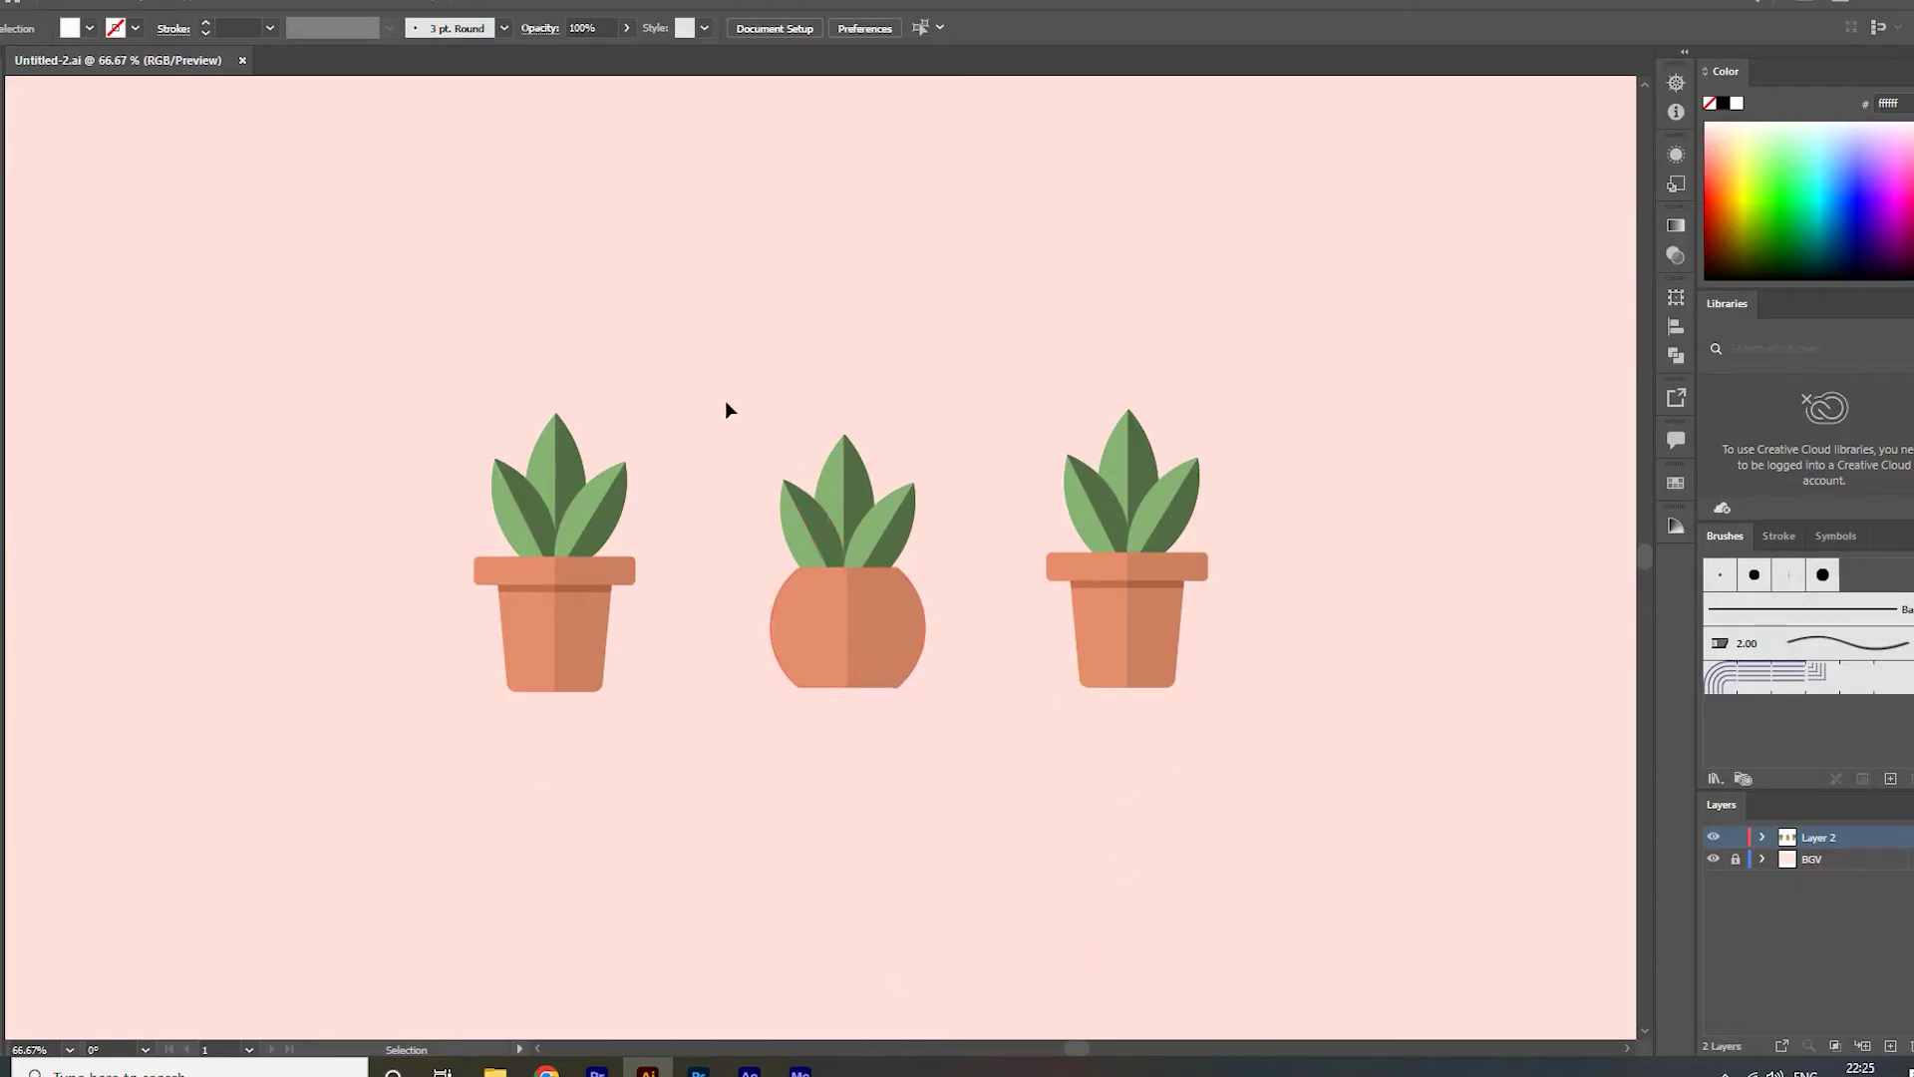
left_click_drag(725, 399, 1001, 809)
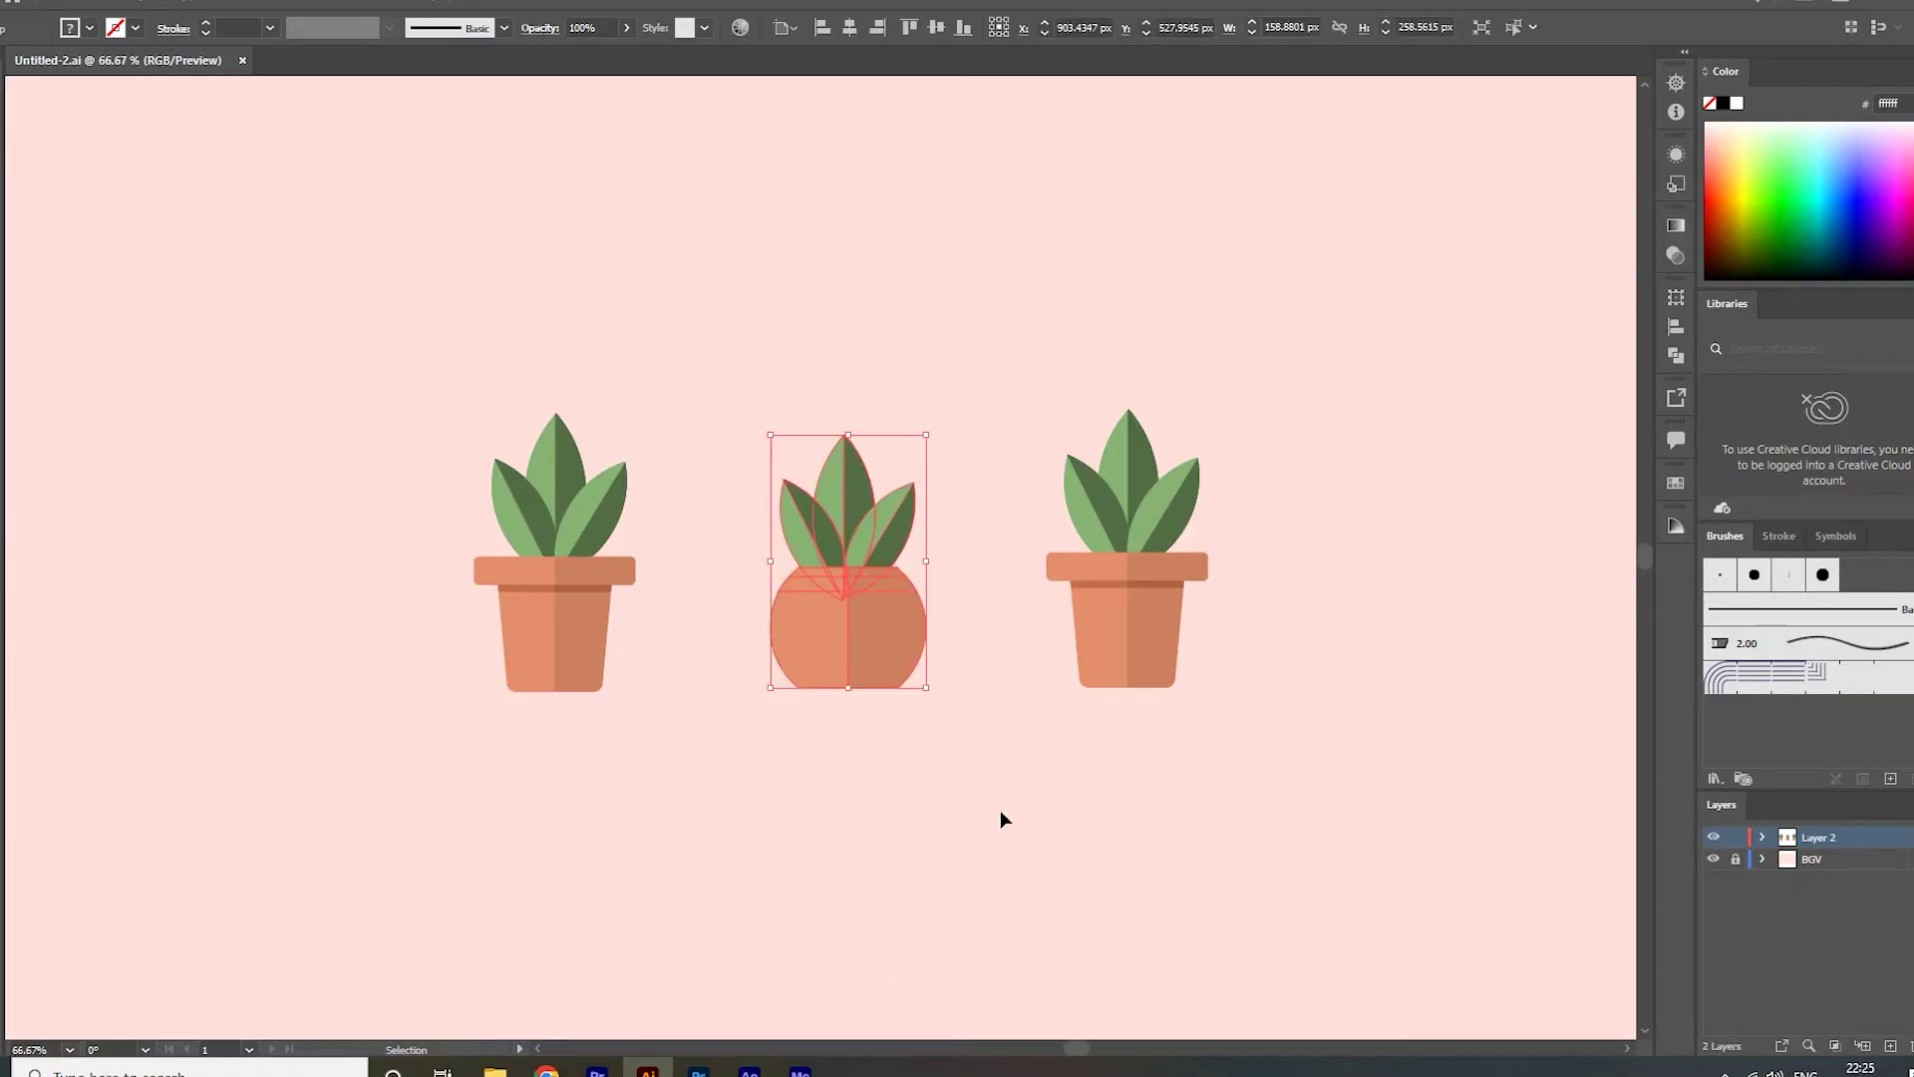
left_click(1001, 810)
left_click_drag(683, 375, 945, 812)
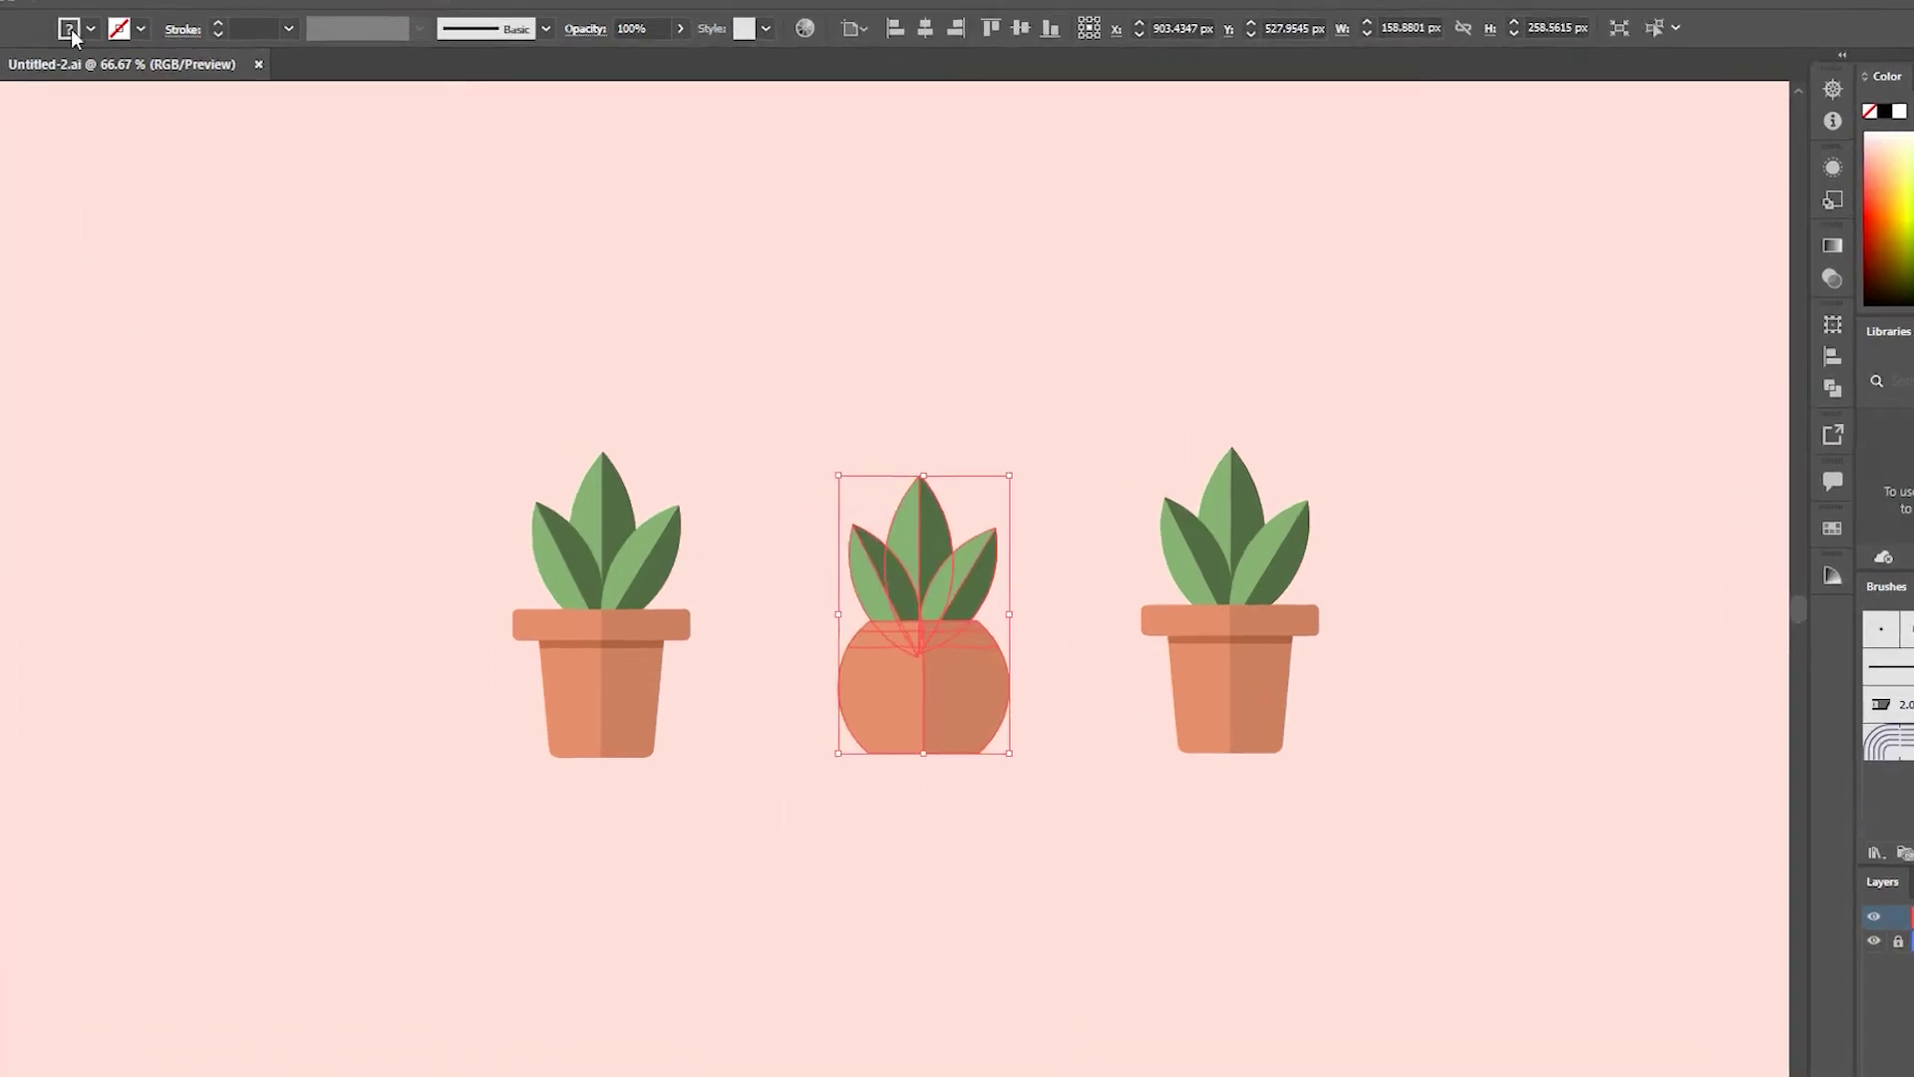
Export the selection as a PNG named 'round shape pot'
left_click(55, 2)
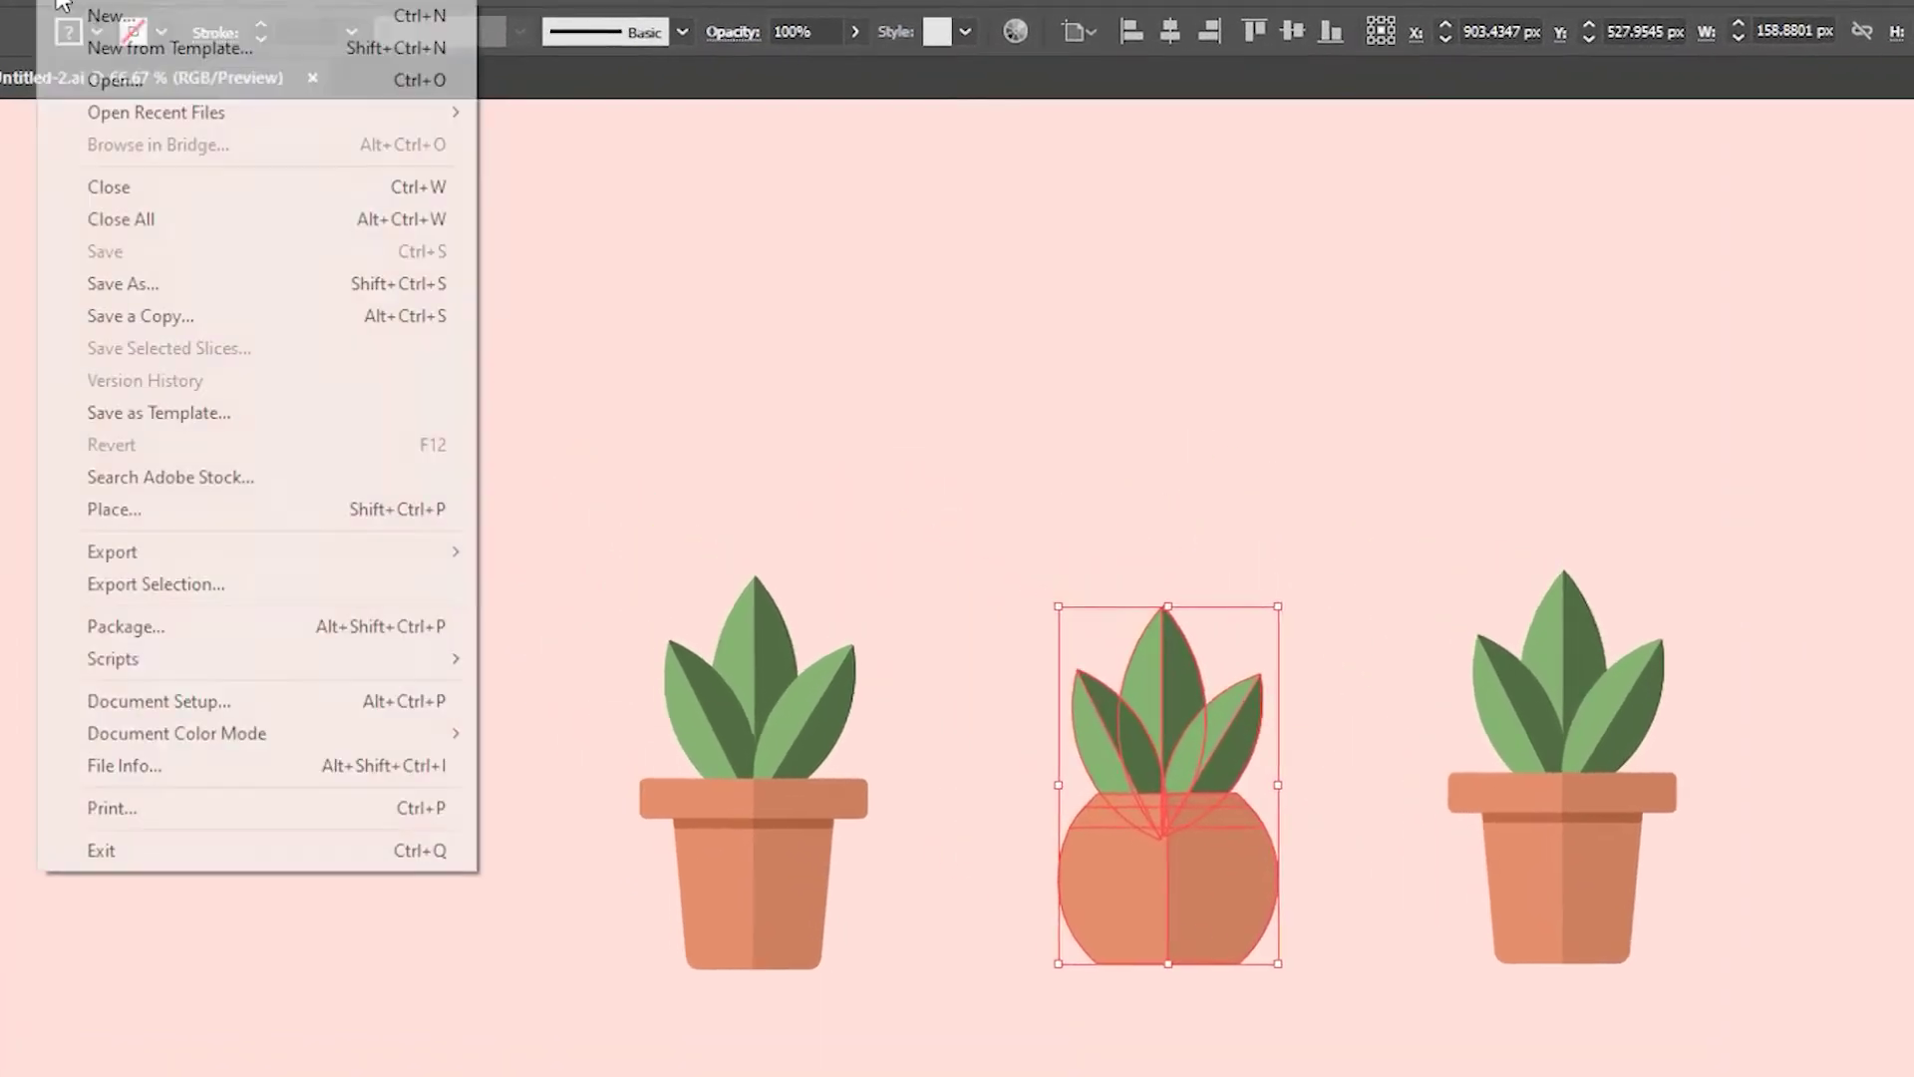
mouse_move(137, 433)
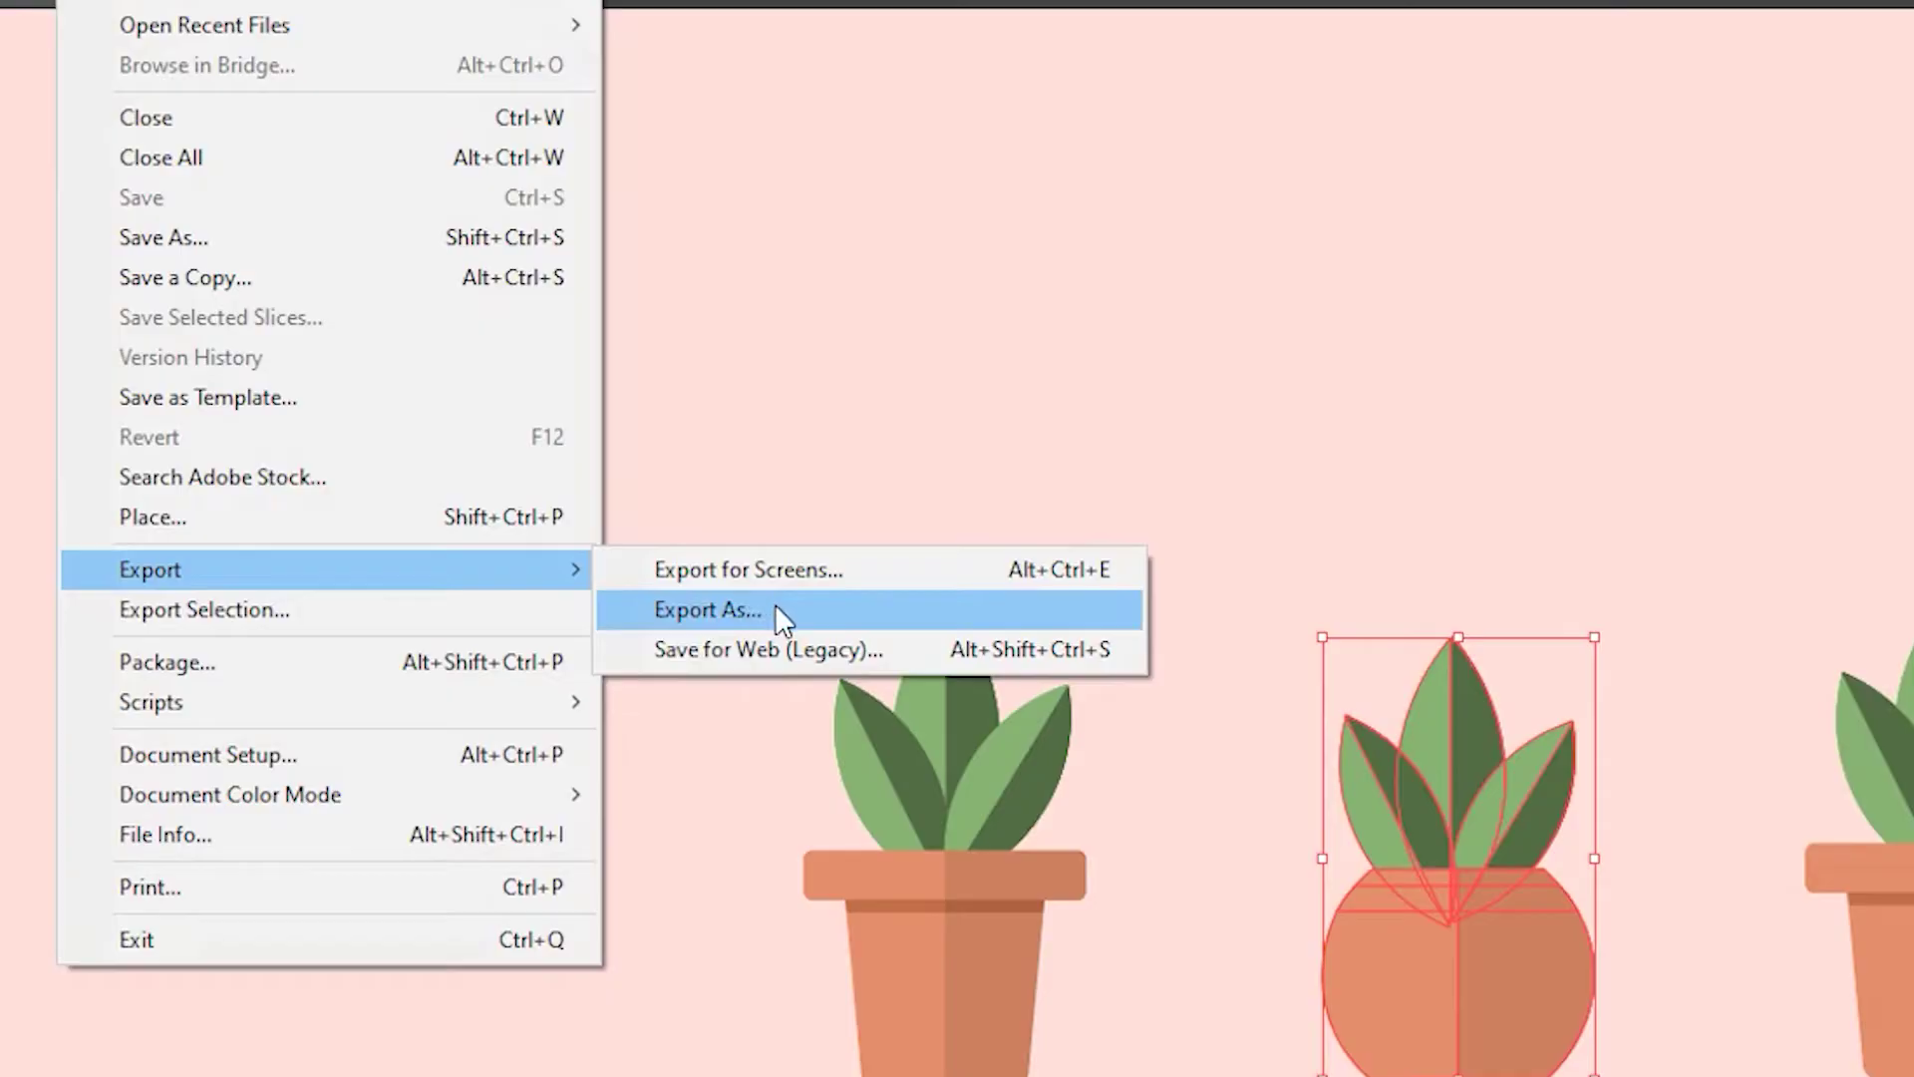
left_click(776, 606)
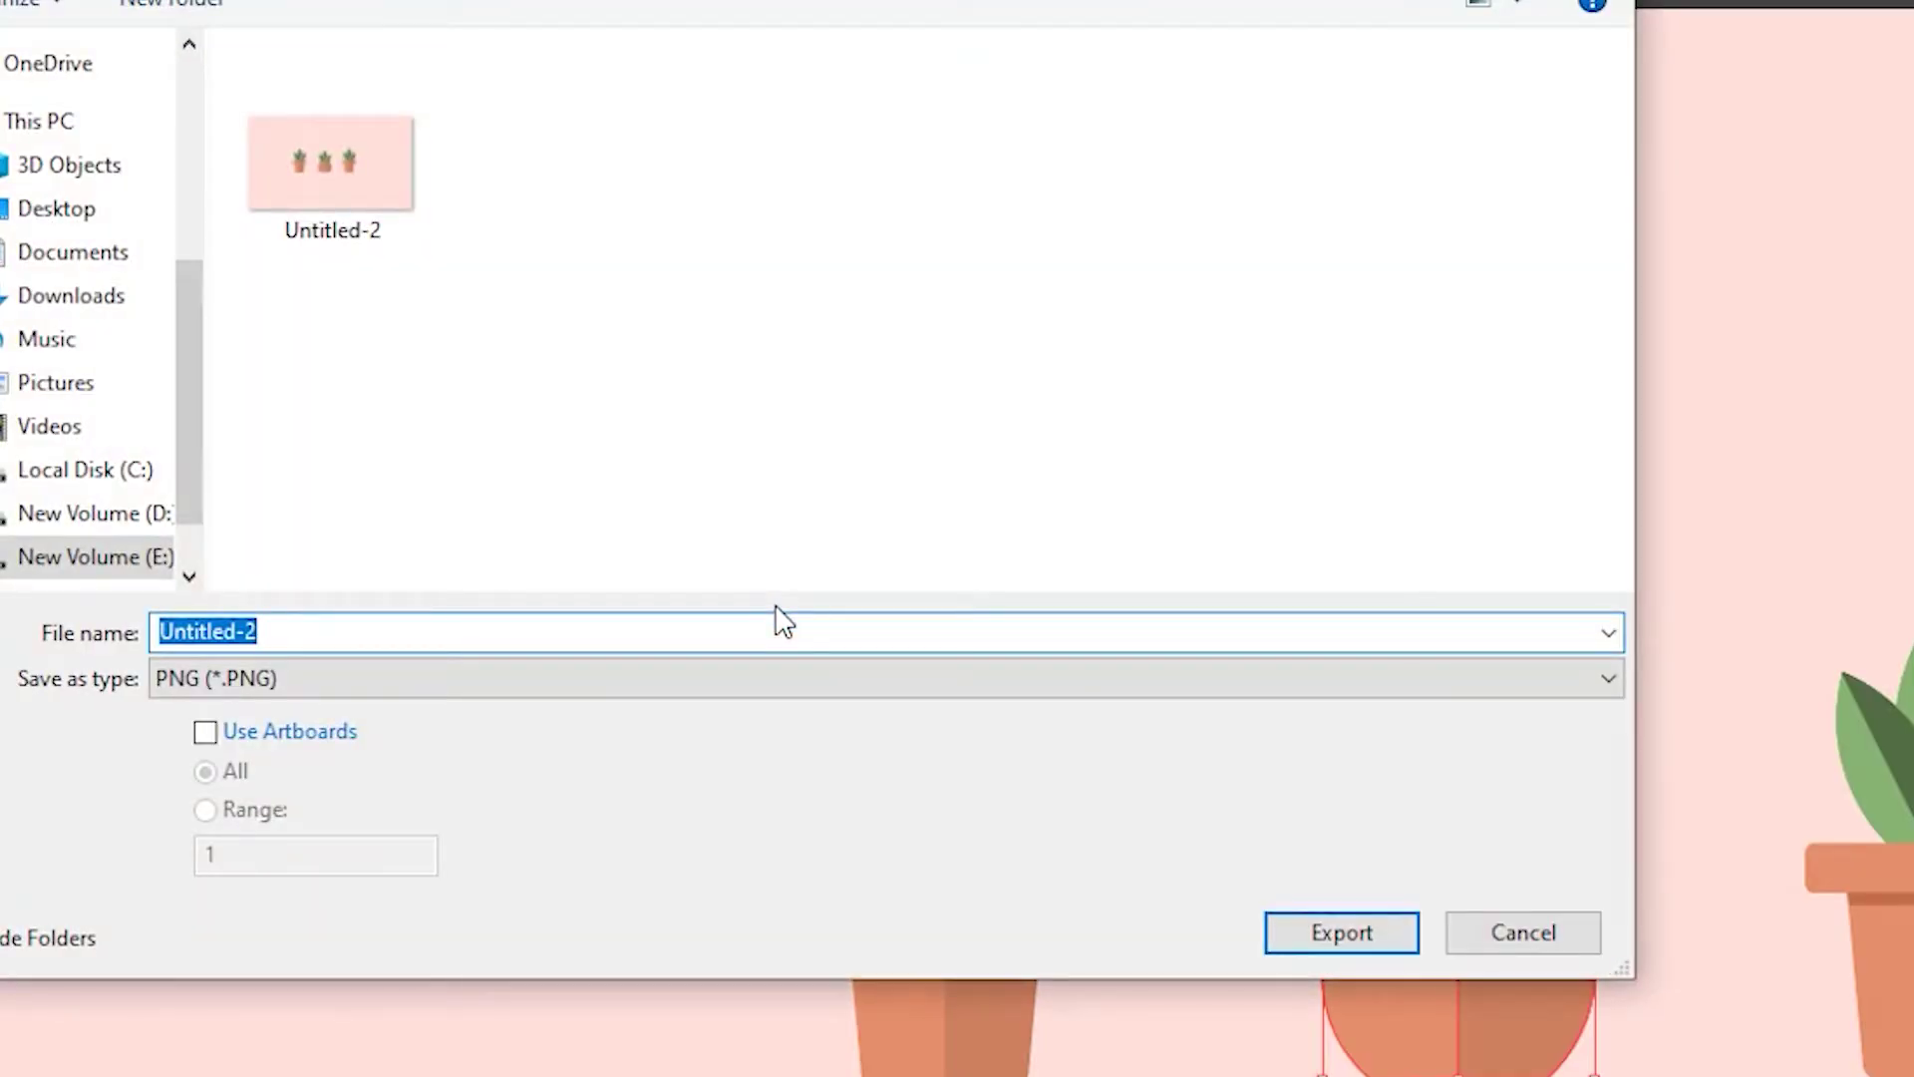
type("round ")
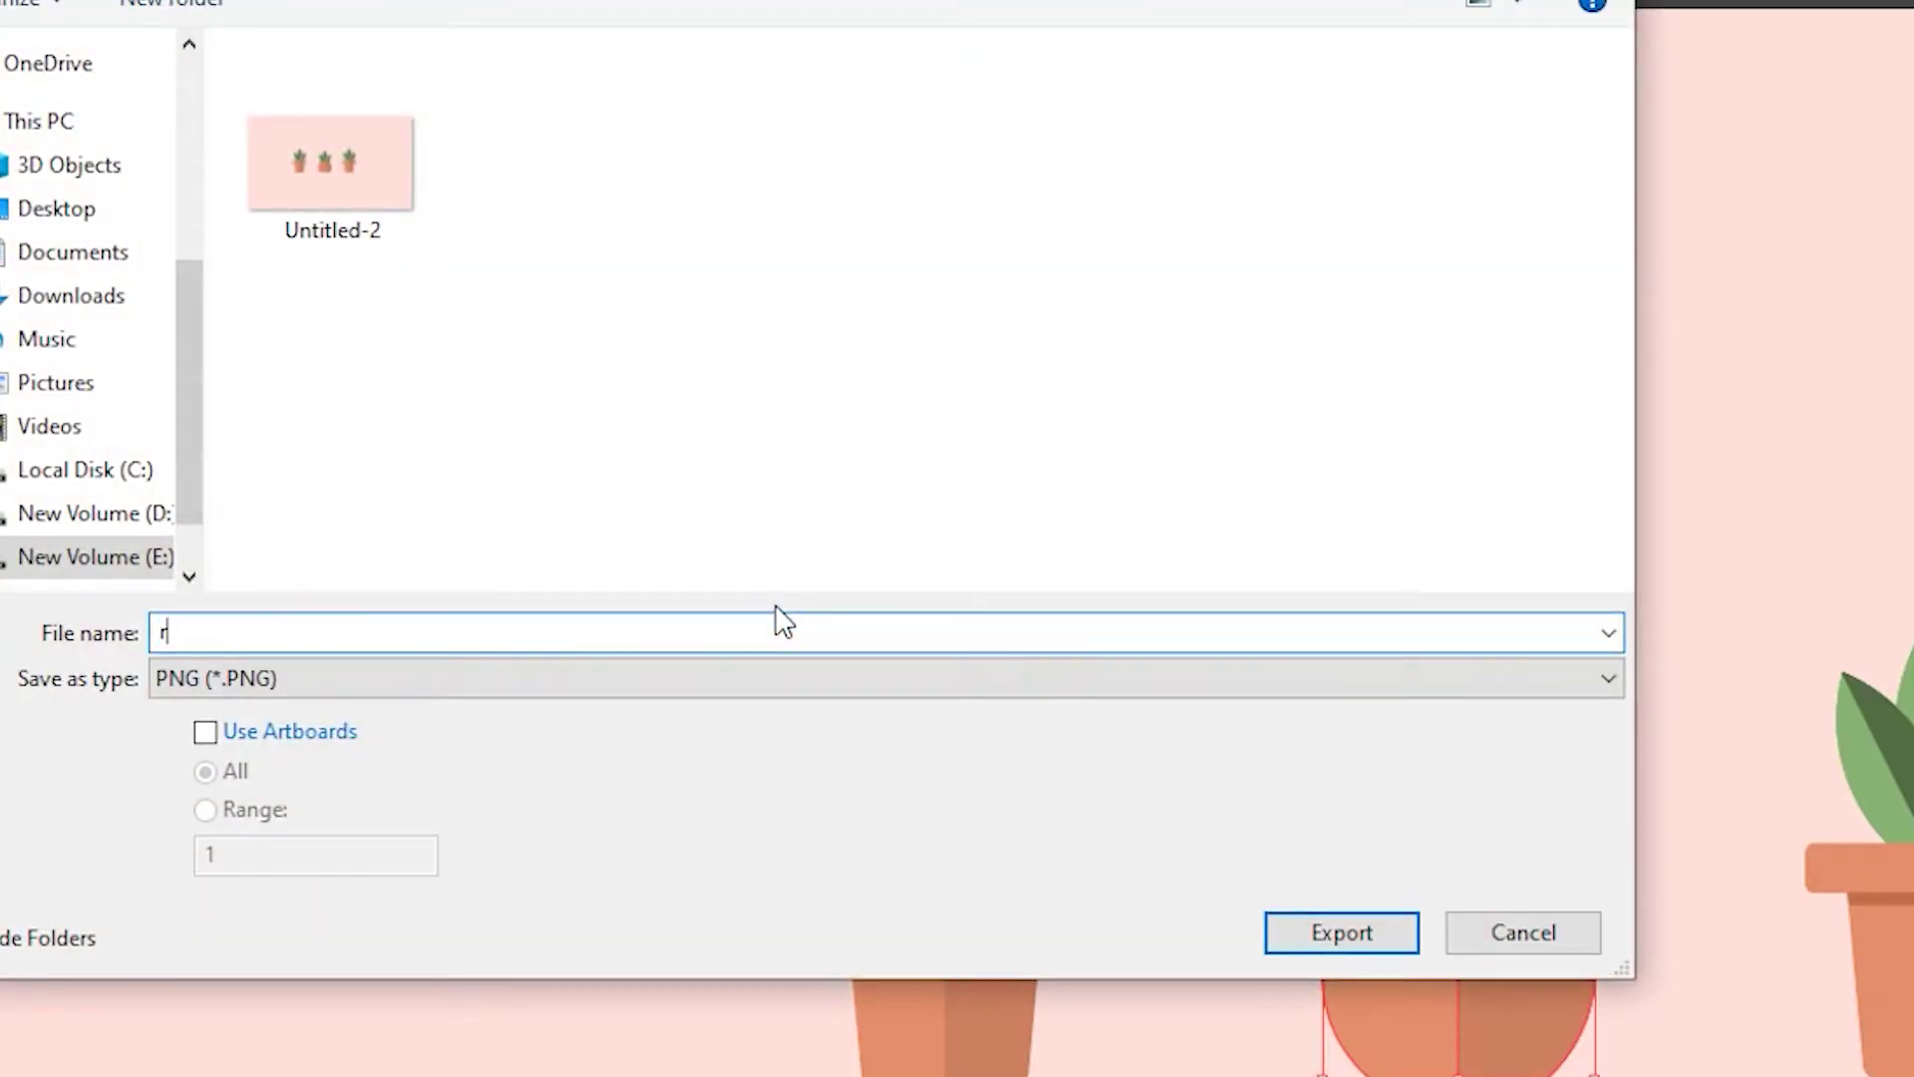
type("shape pot")
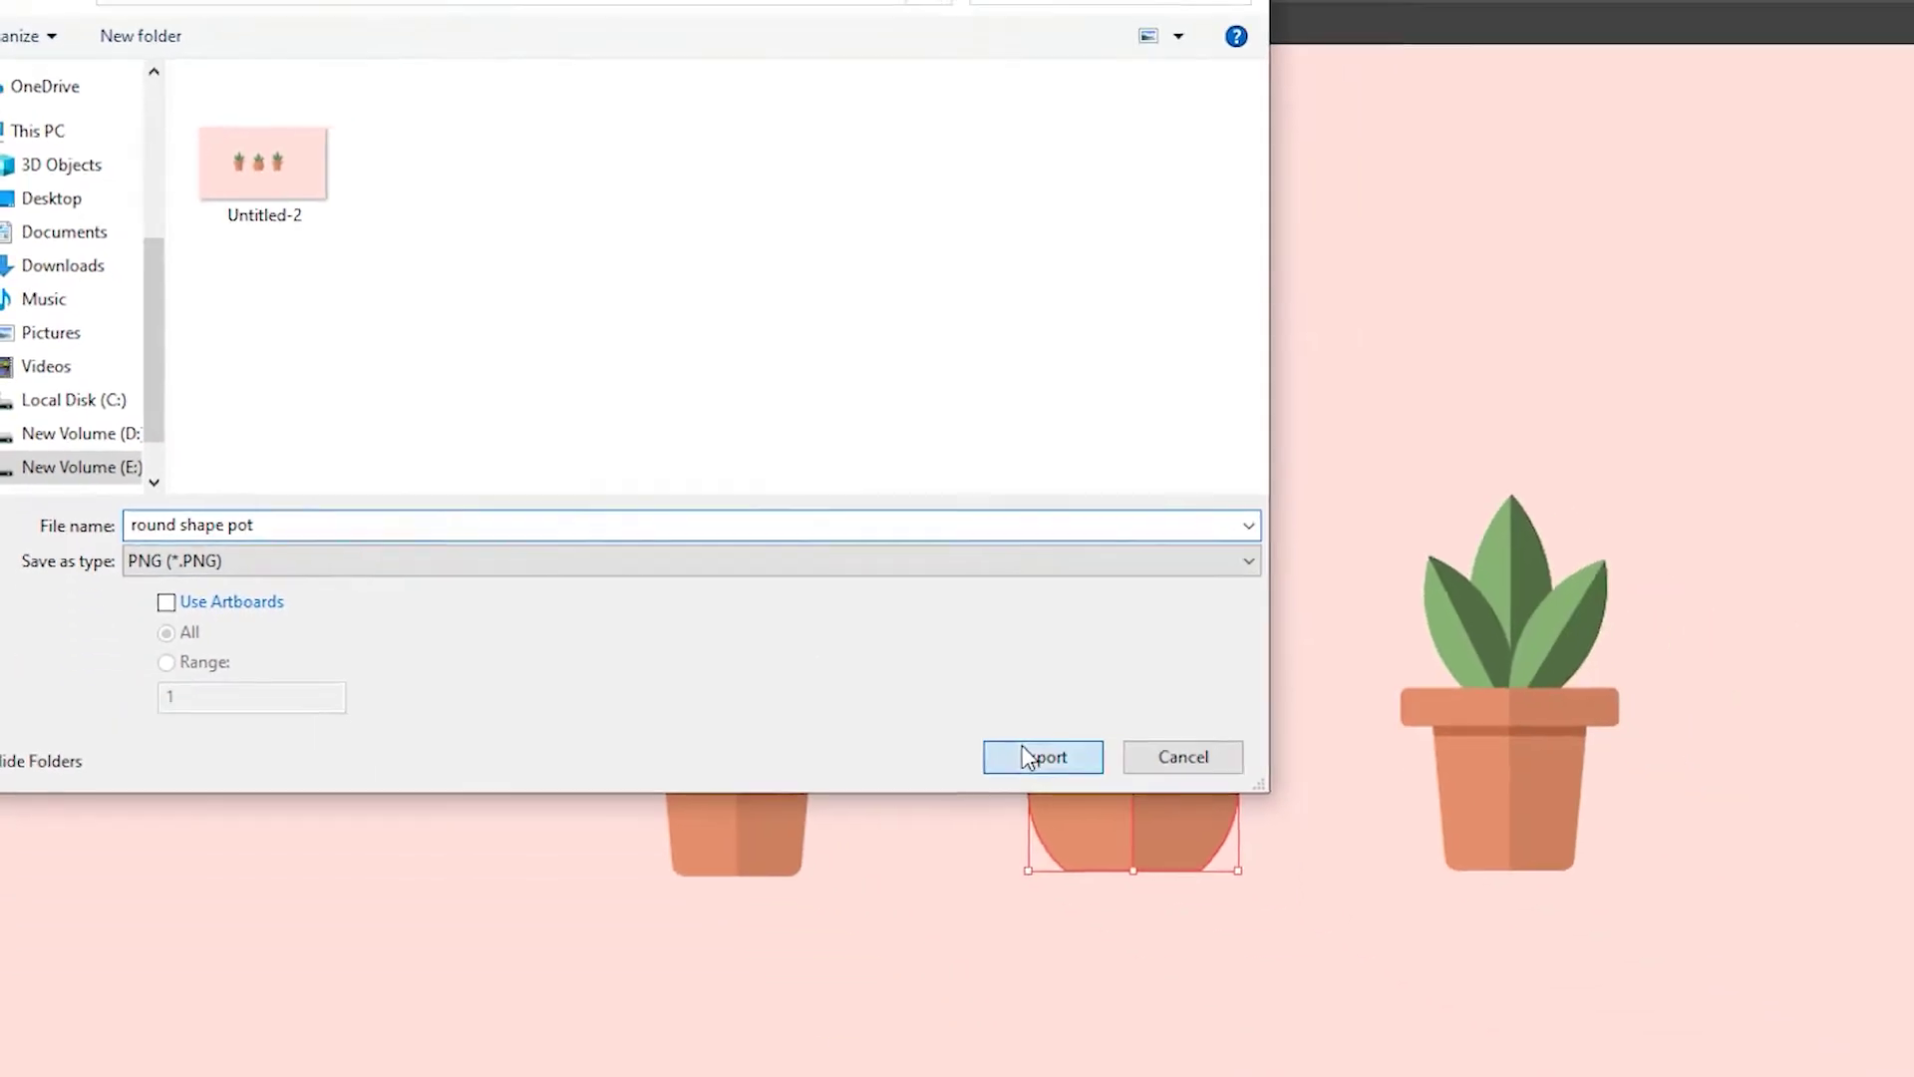
left_click(1342, 932)
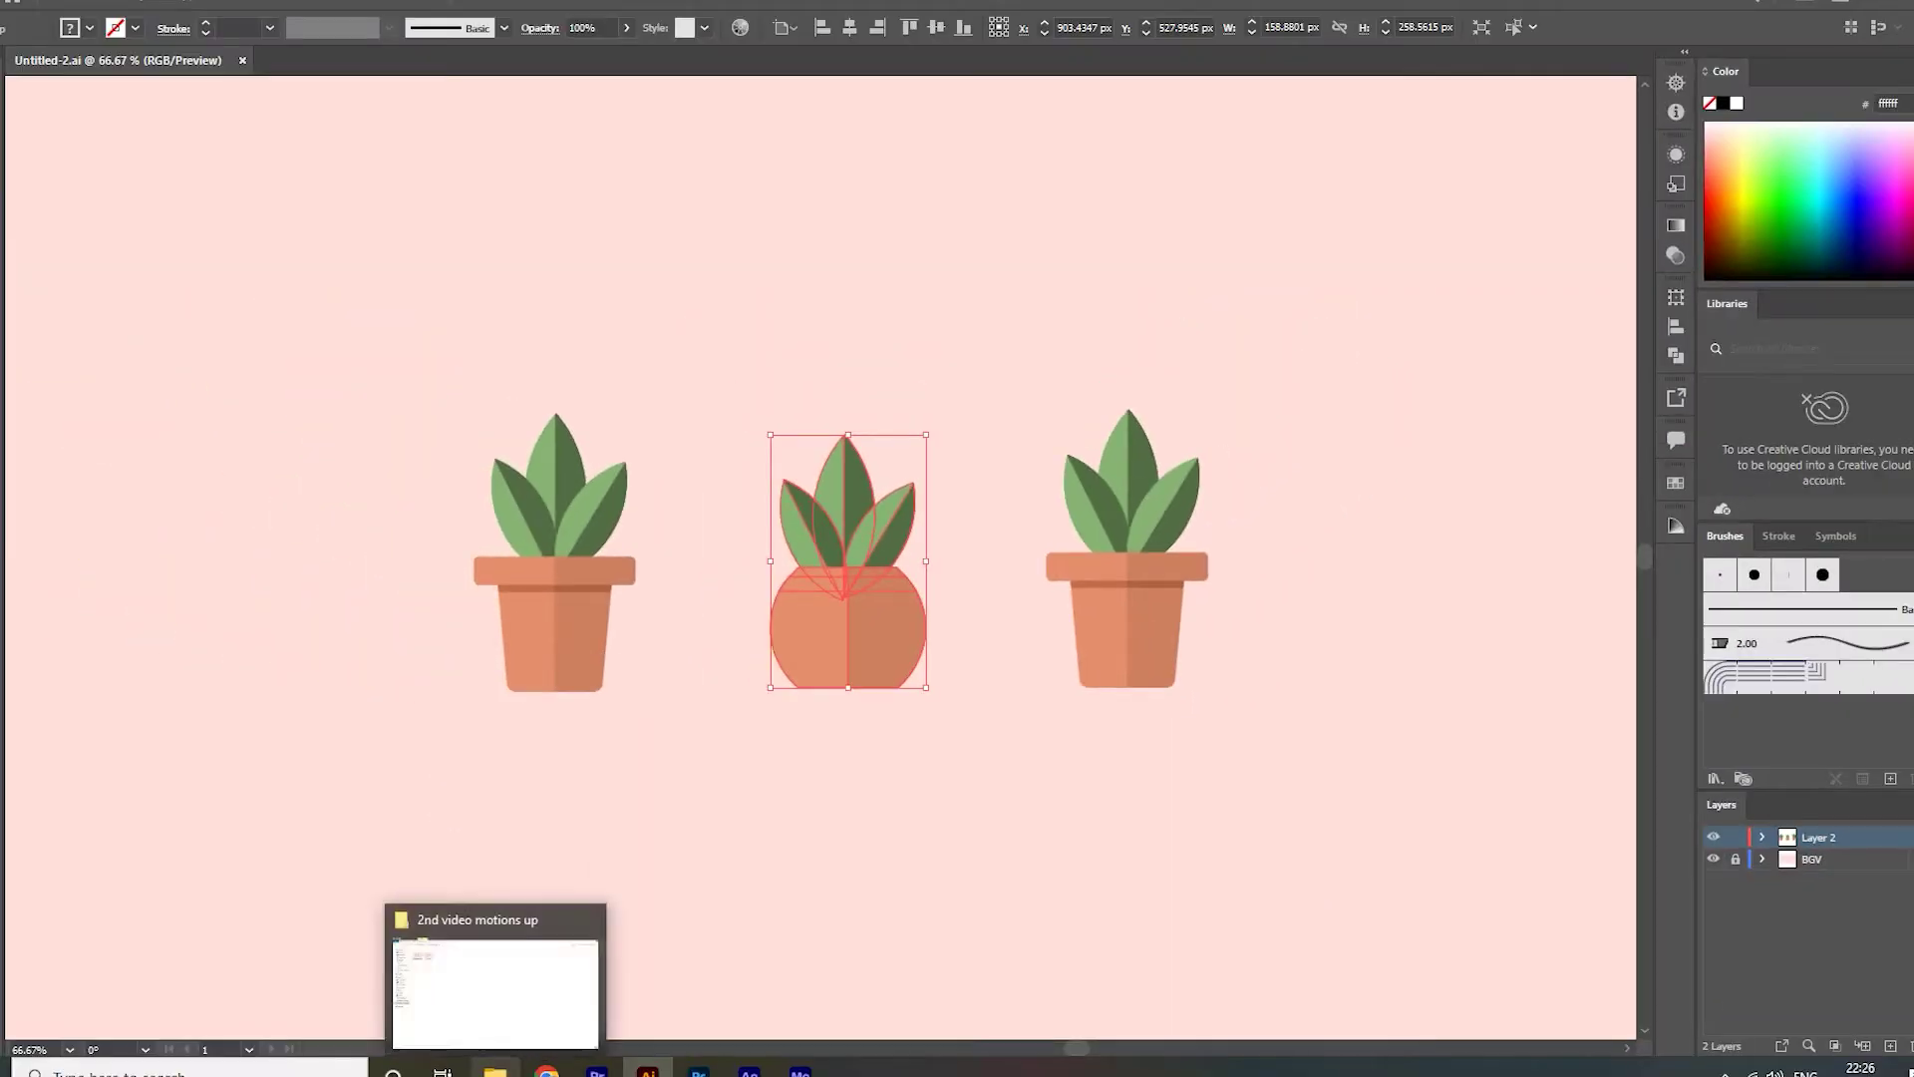
Open the exported round shape pot PNG from its Explorer folder to view it
left_click(496, 992)
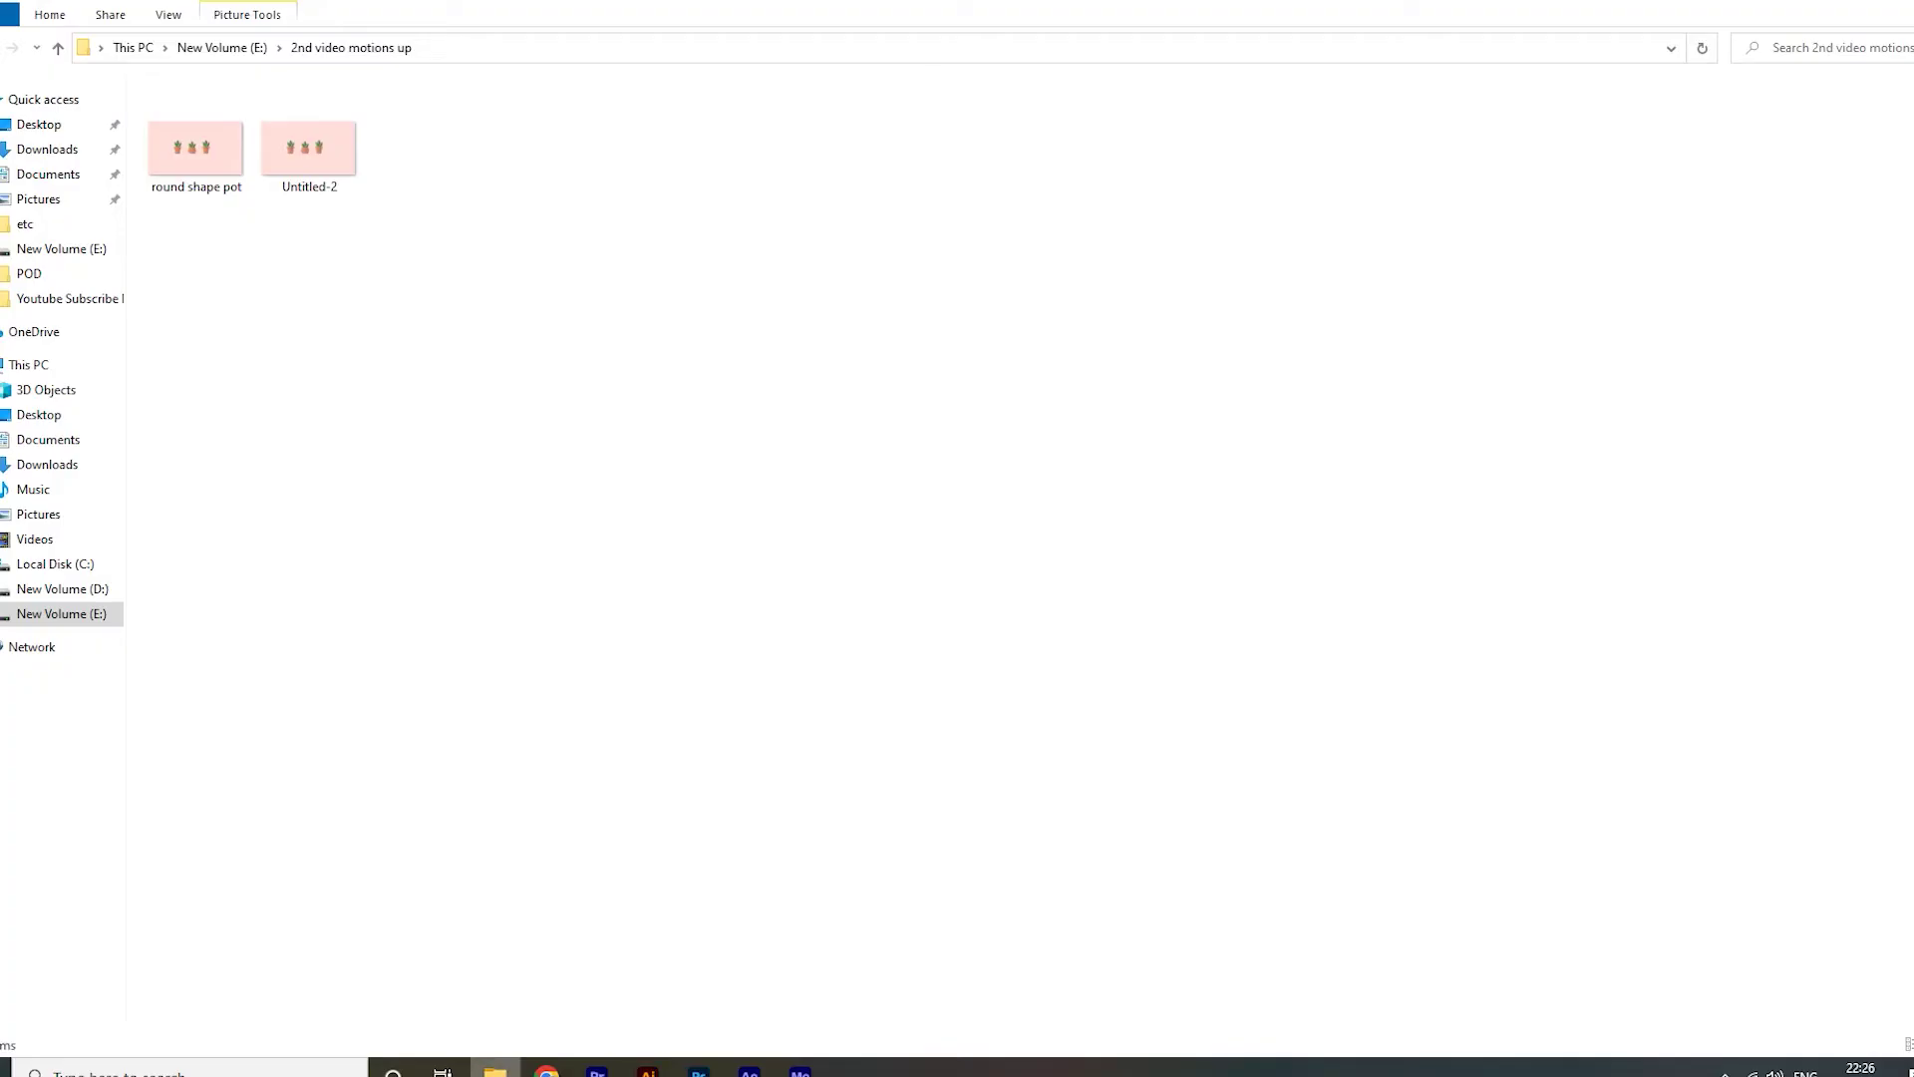
double_click(199, 178)
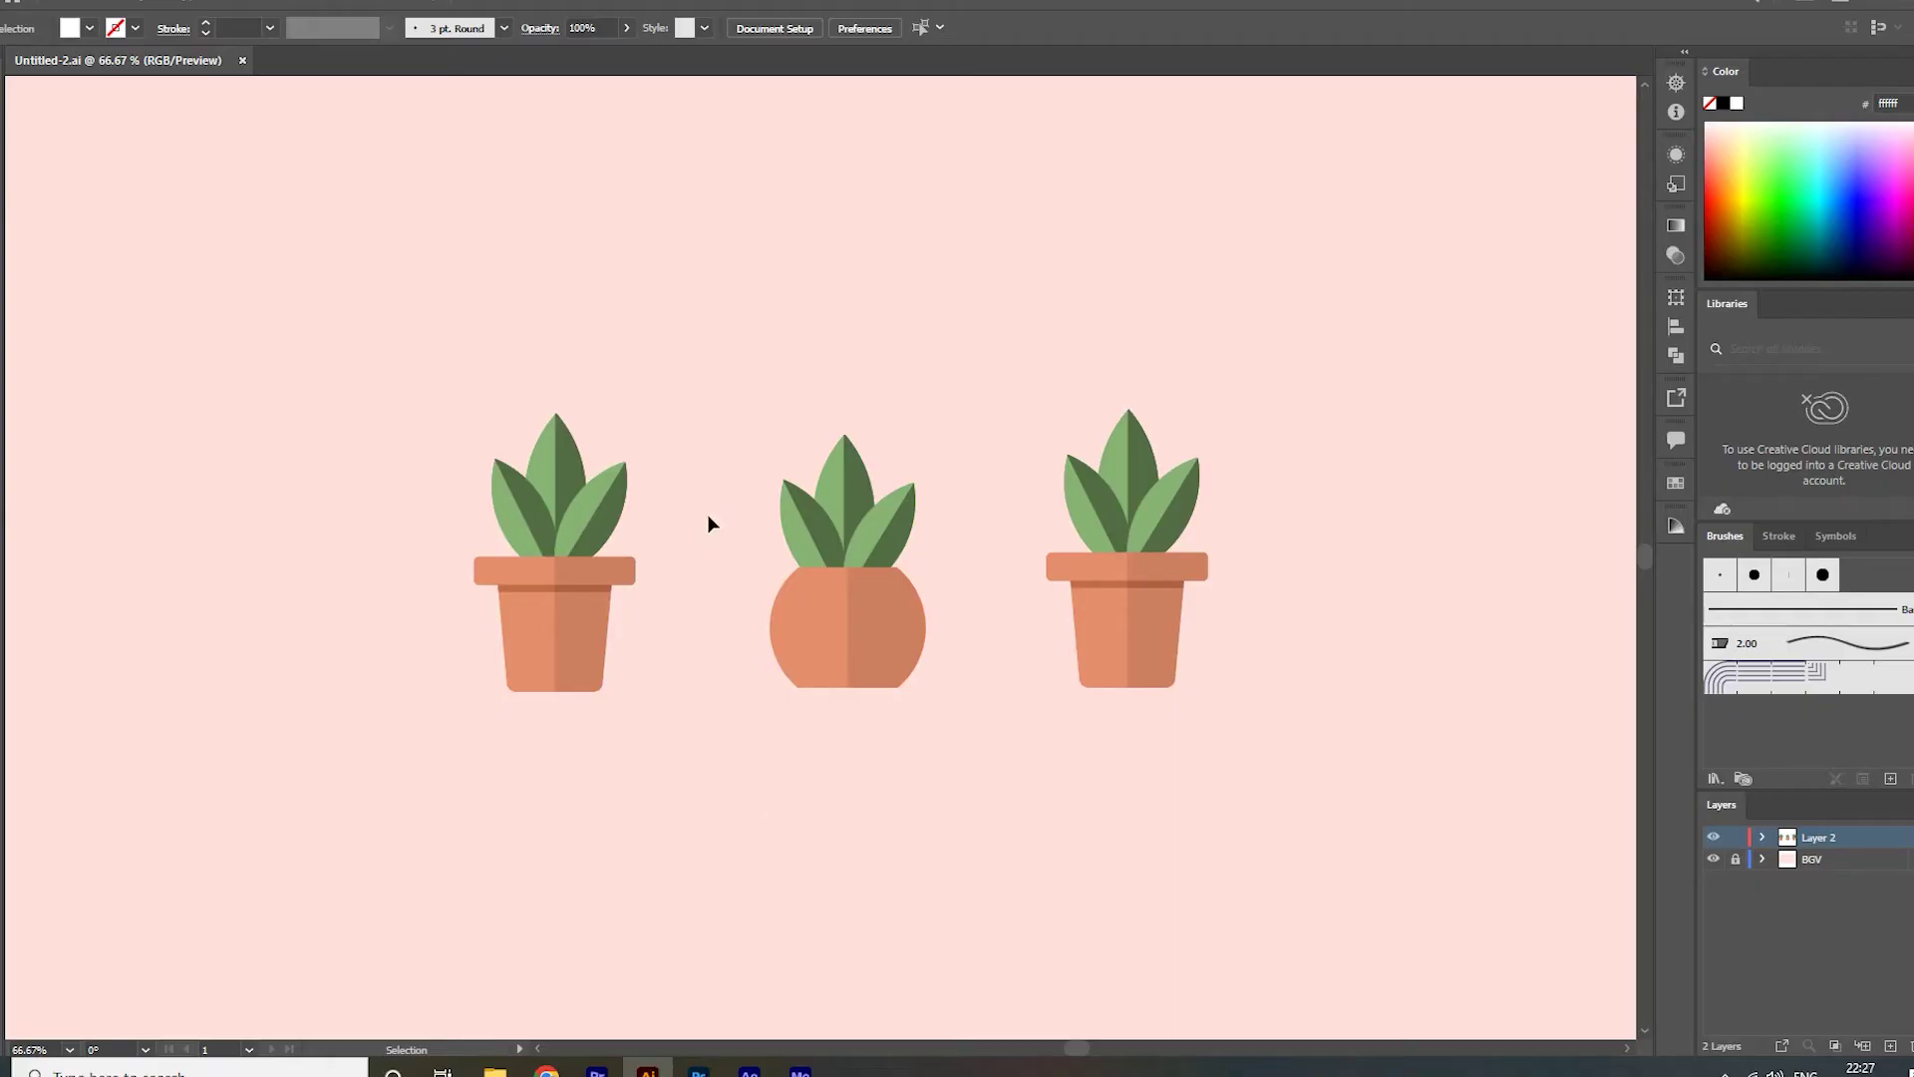
Marquee-select the whole middle pot with its leaves and copy it
left_click(897, 624)
left_click(931, 712)
left_click_drag(924, 696, 931, 710)
left_click(931, 710)
left_click_drag(715, 411, 913, 831)
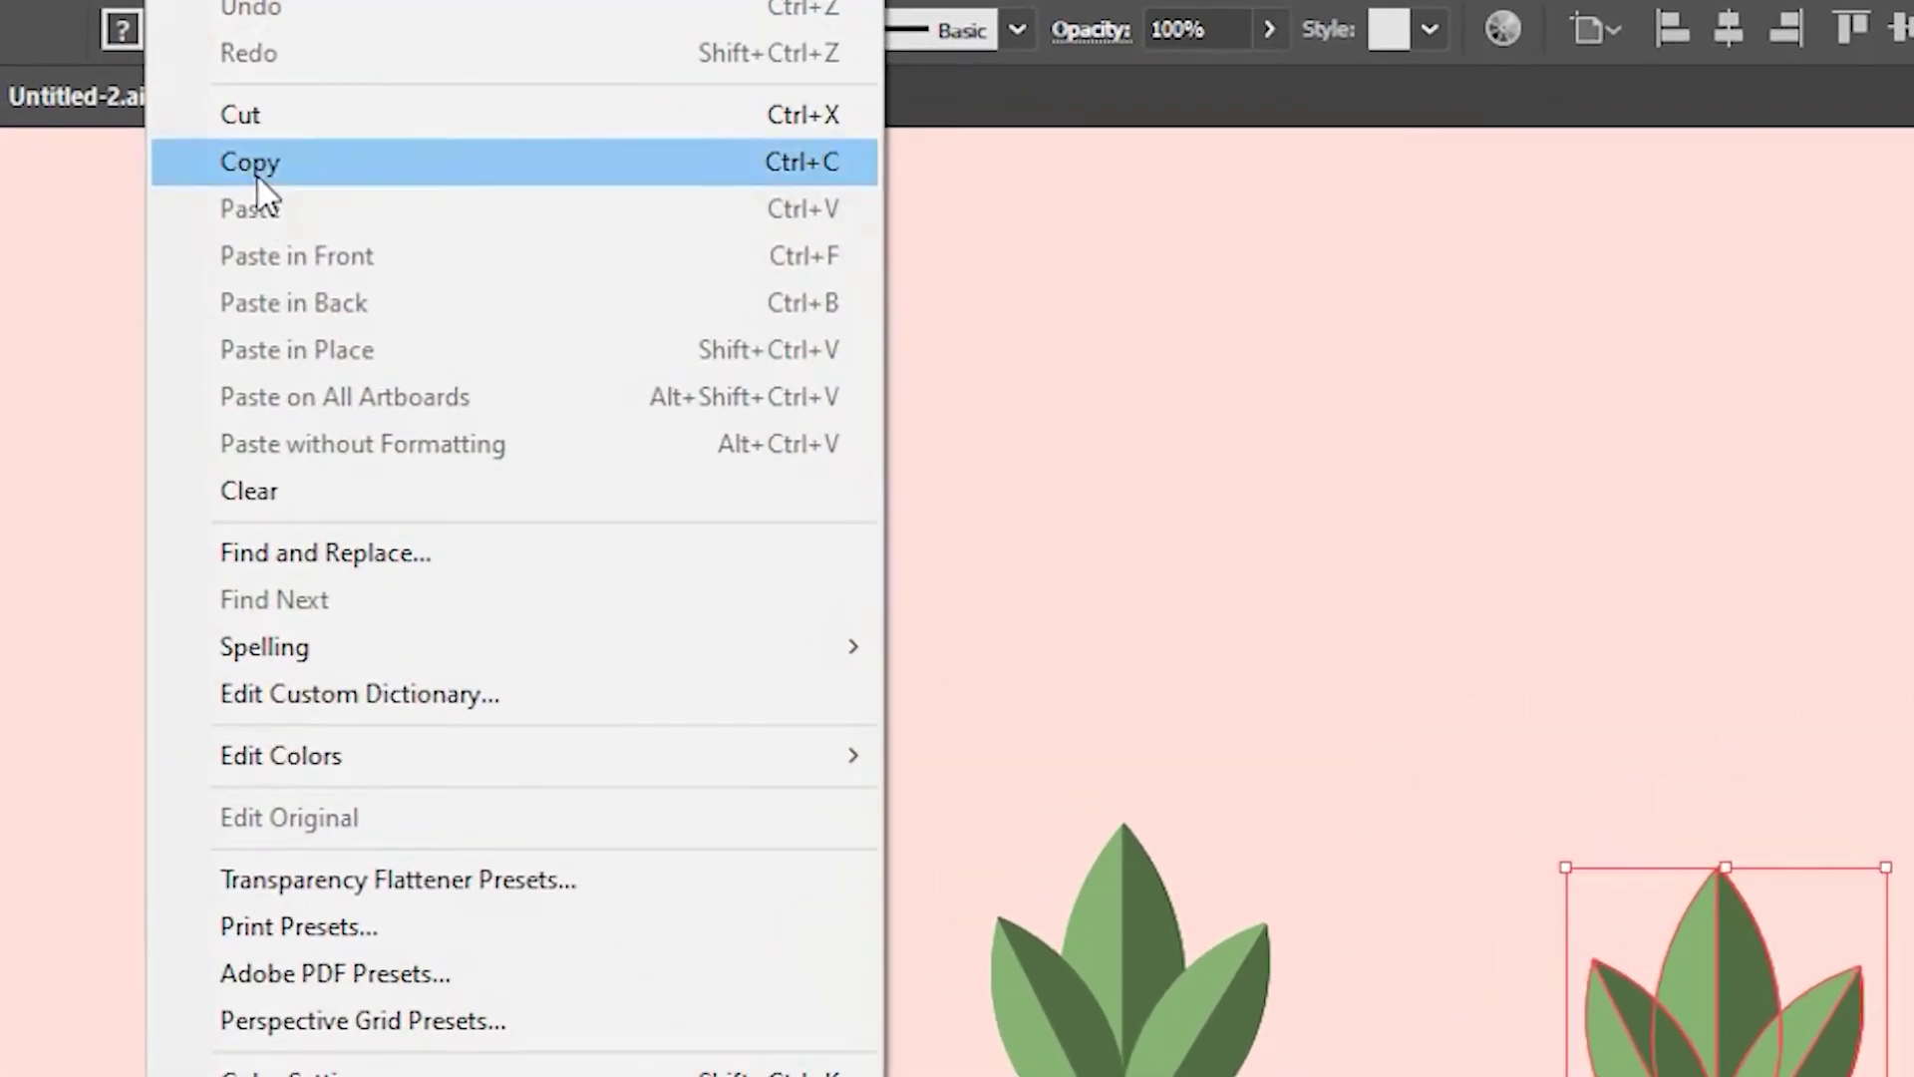
left_click(249, 164)
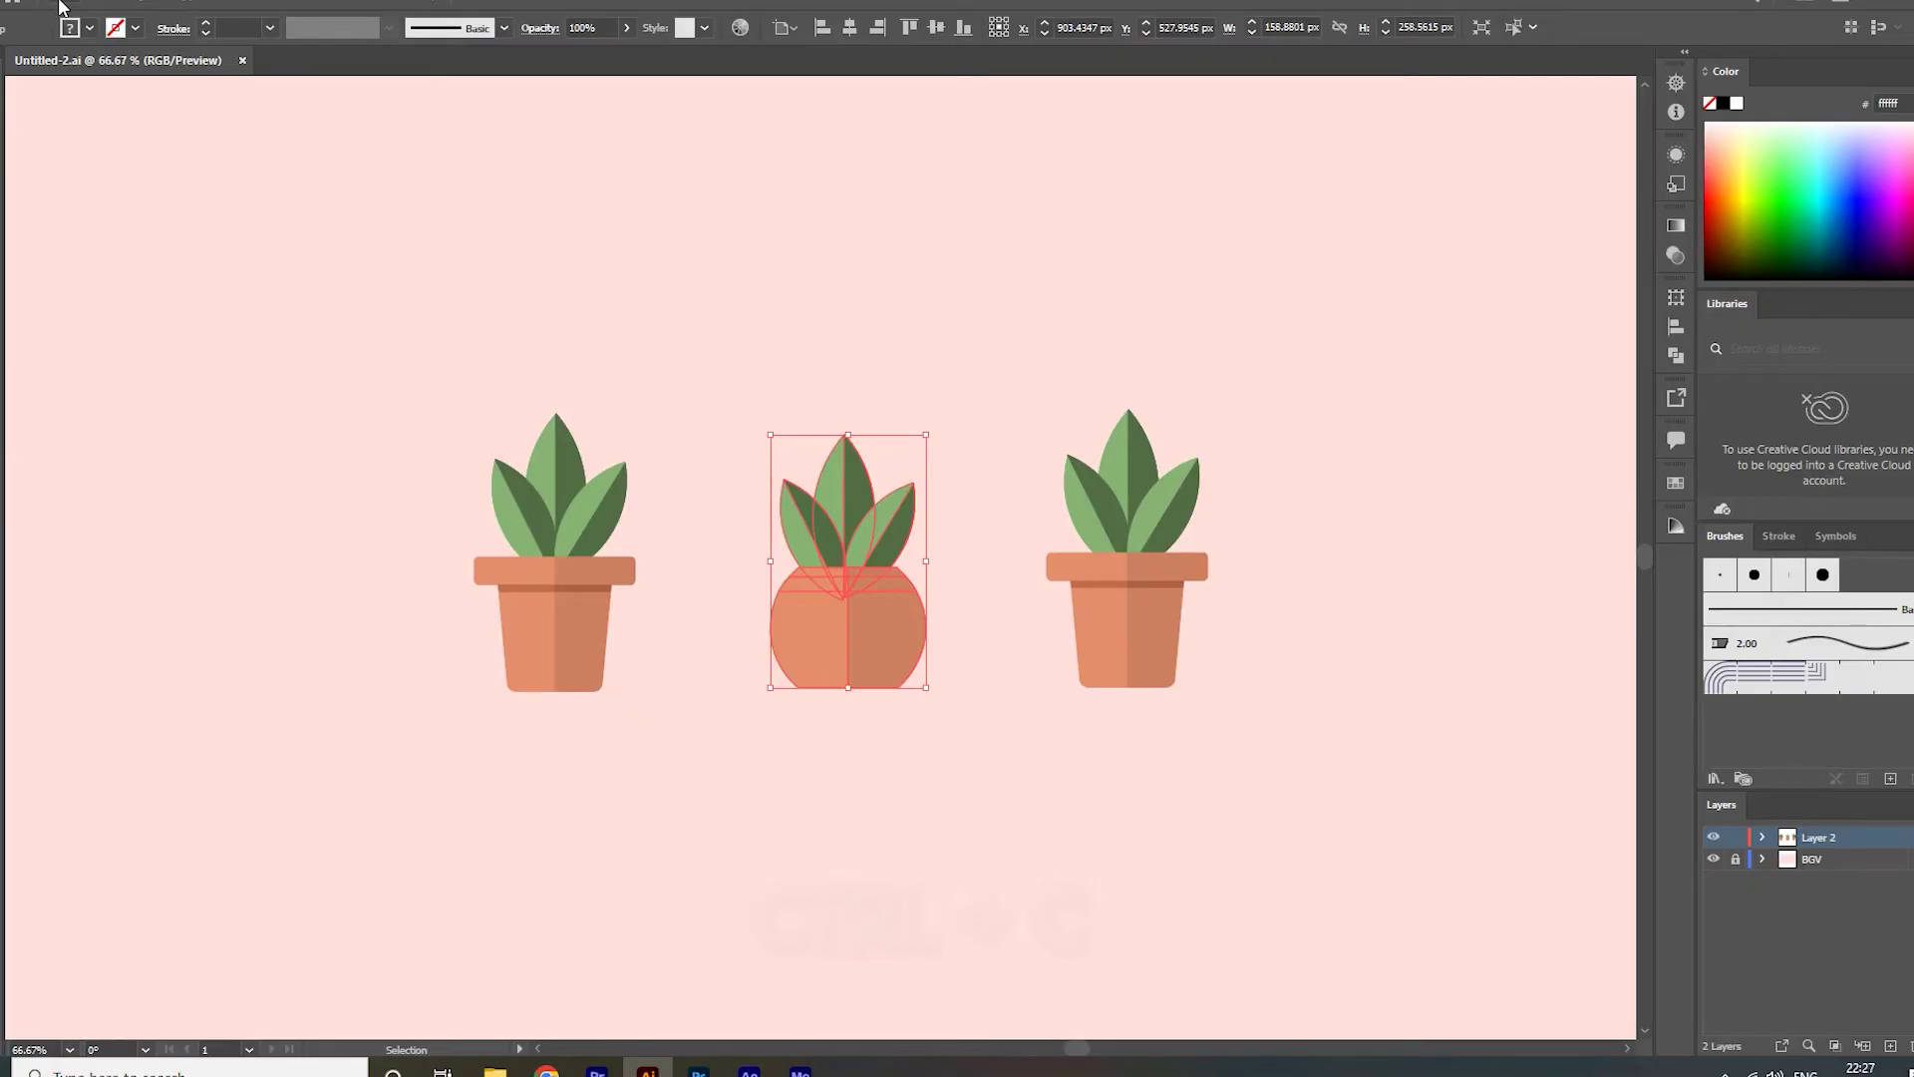
left_click(59, 5)
Rename the new 1920 × 1080 px document from Untitled-1 to 'project 1' and create it
left_click(74, 20)
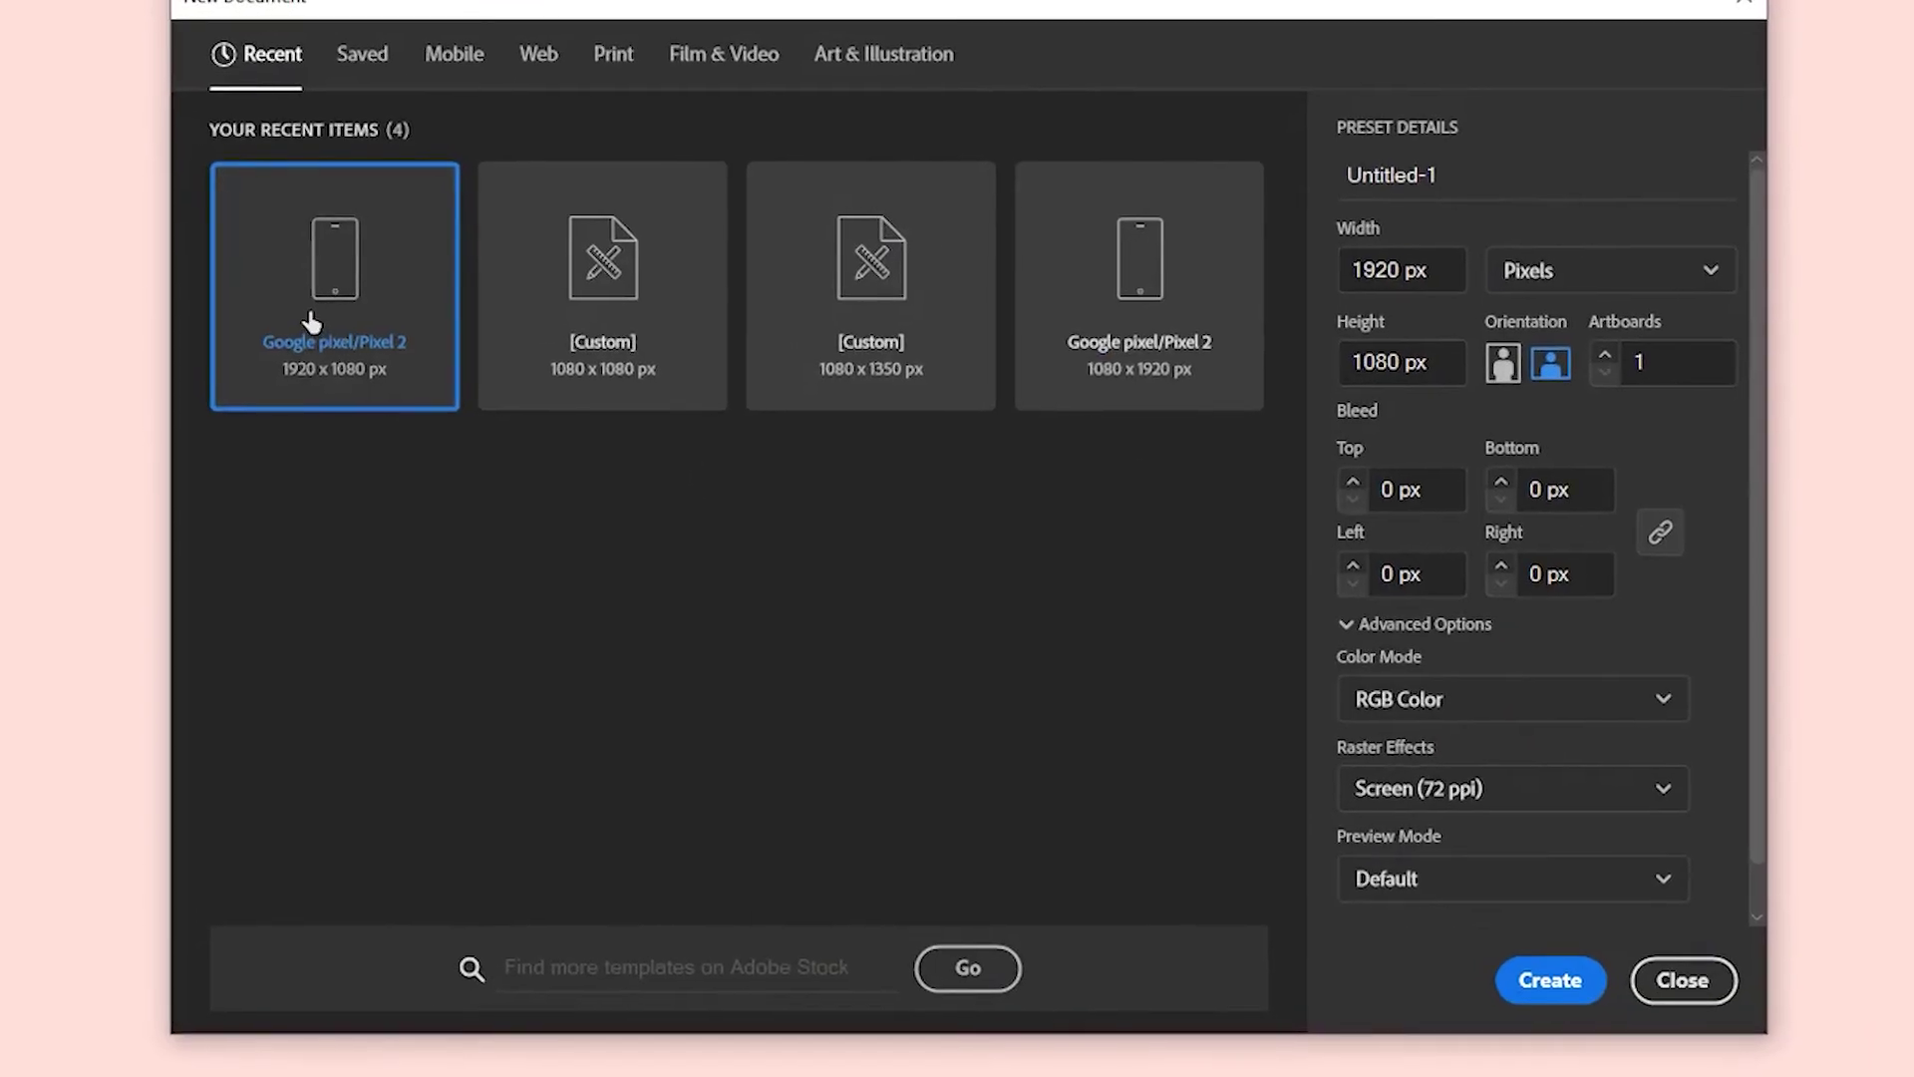
left_click(1466, 176)
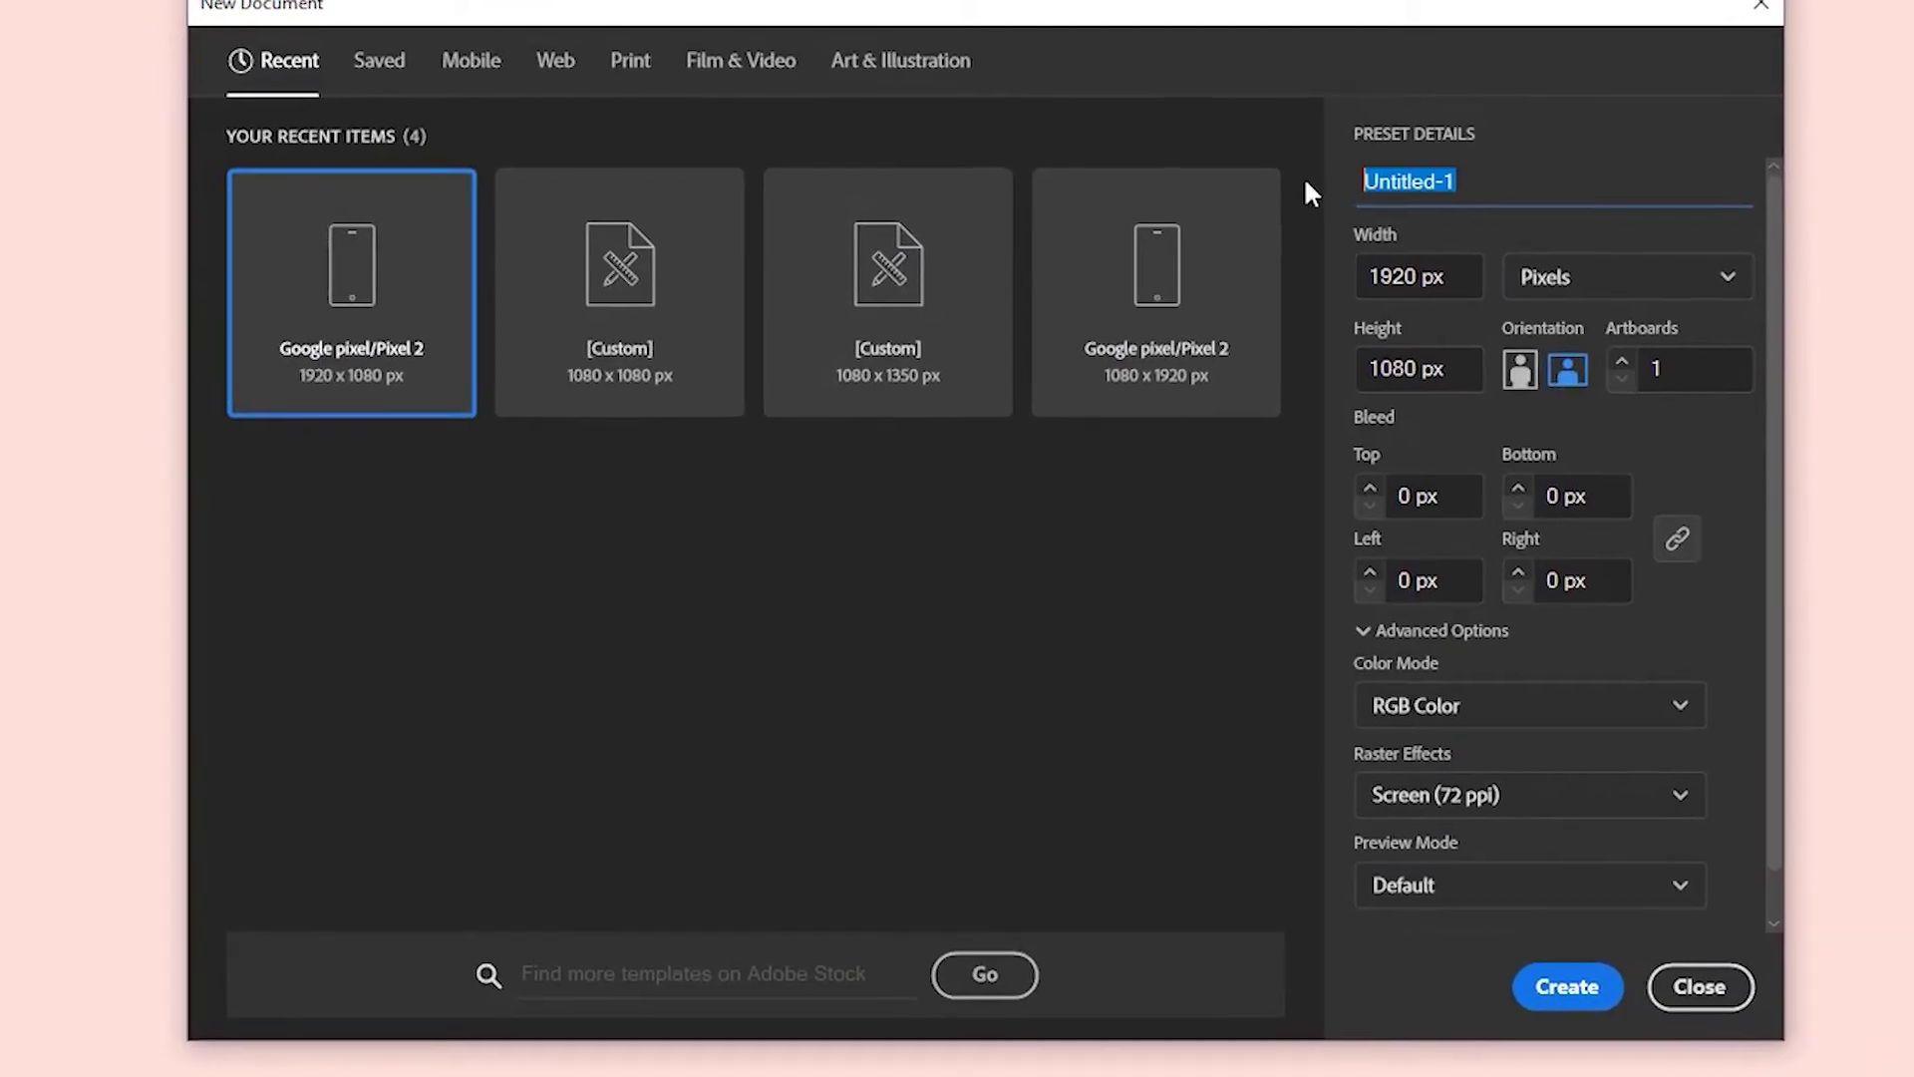
type("proj")
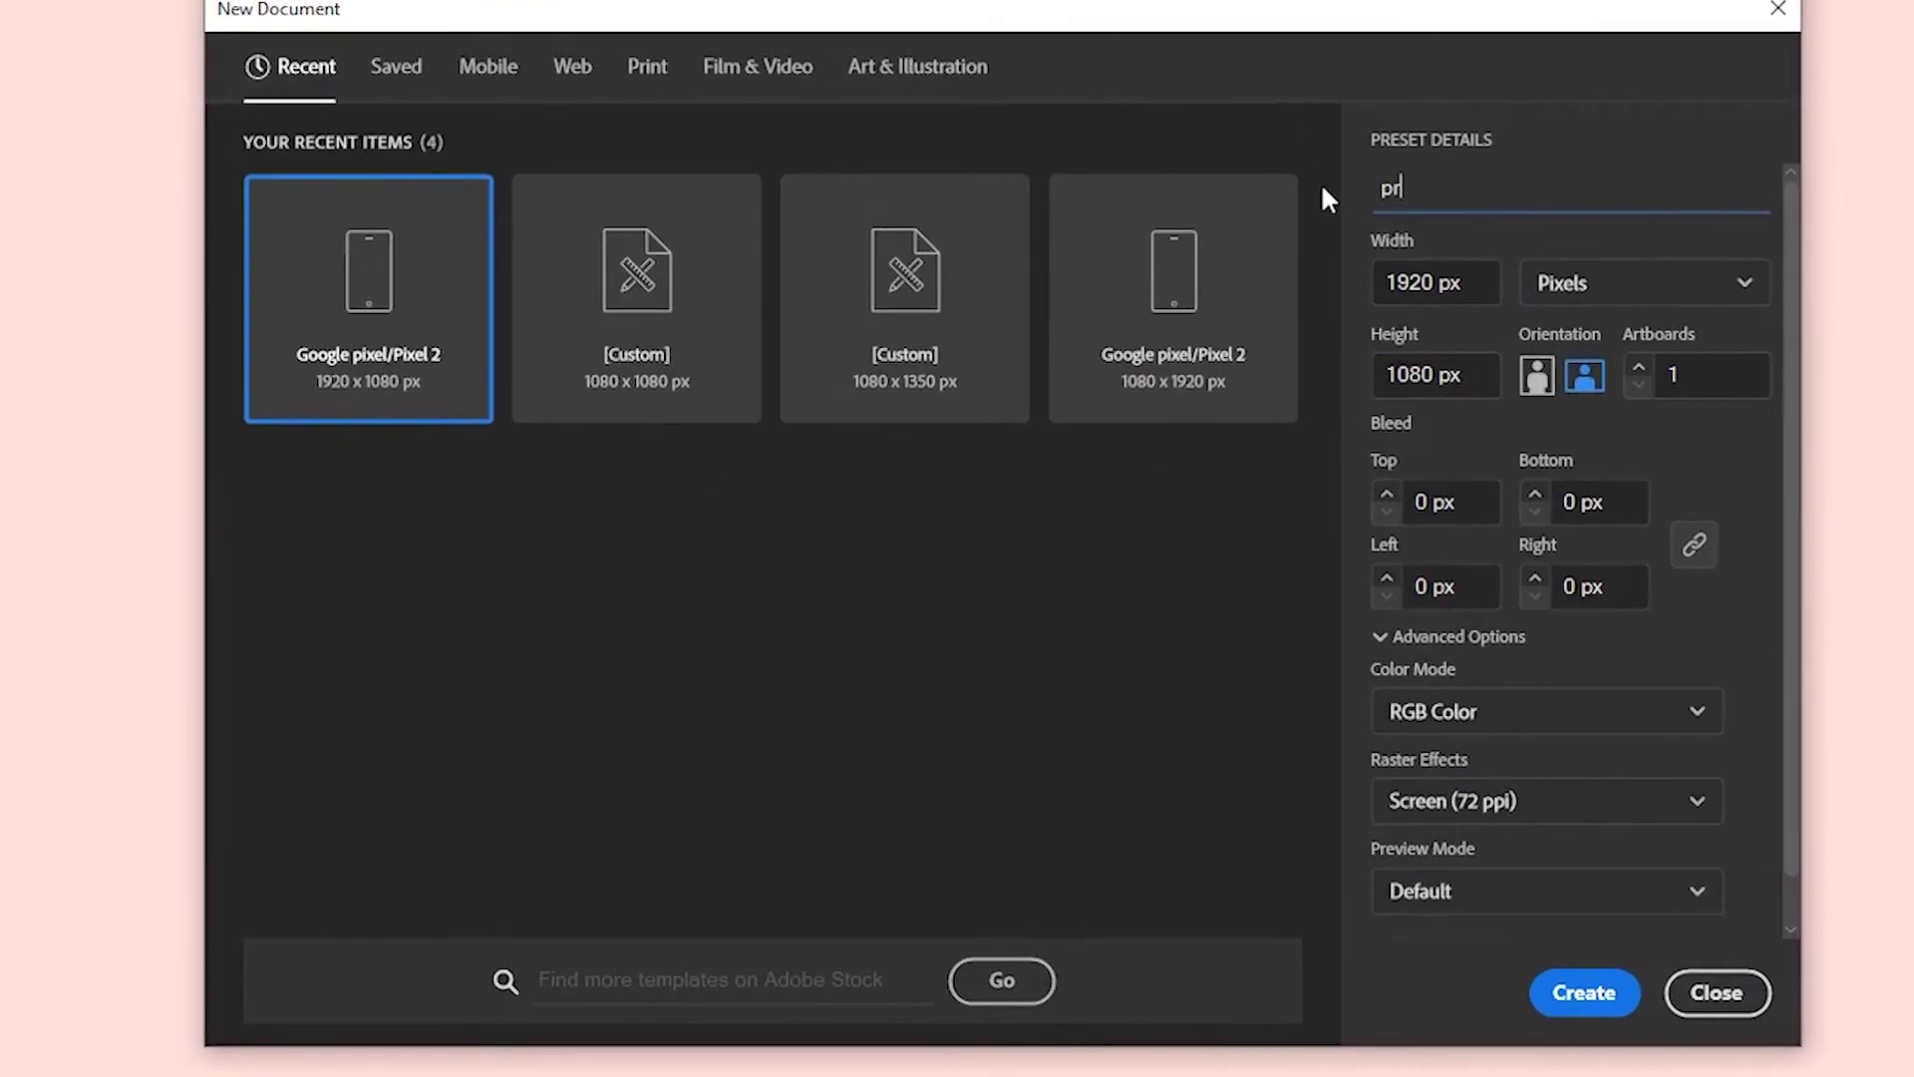
type("ect 1")
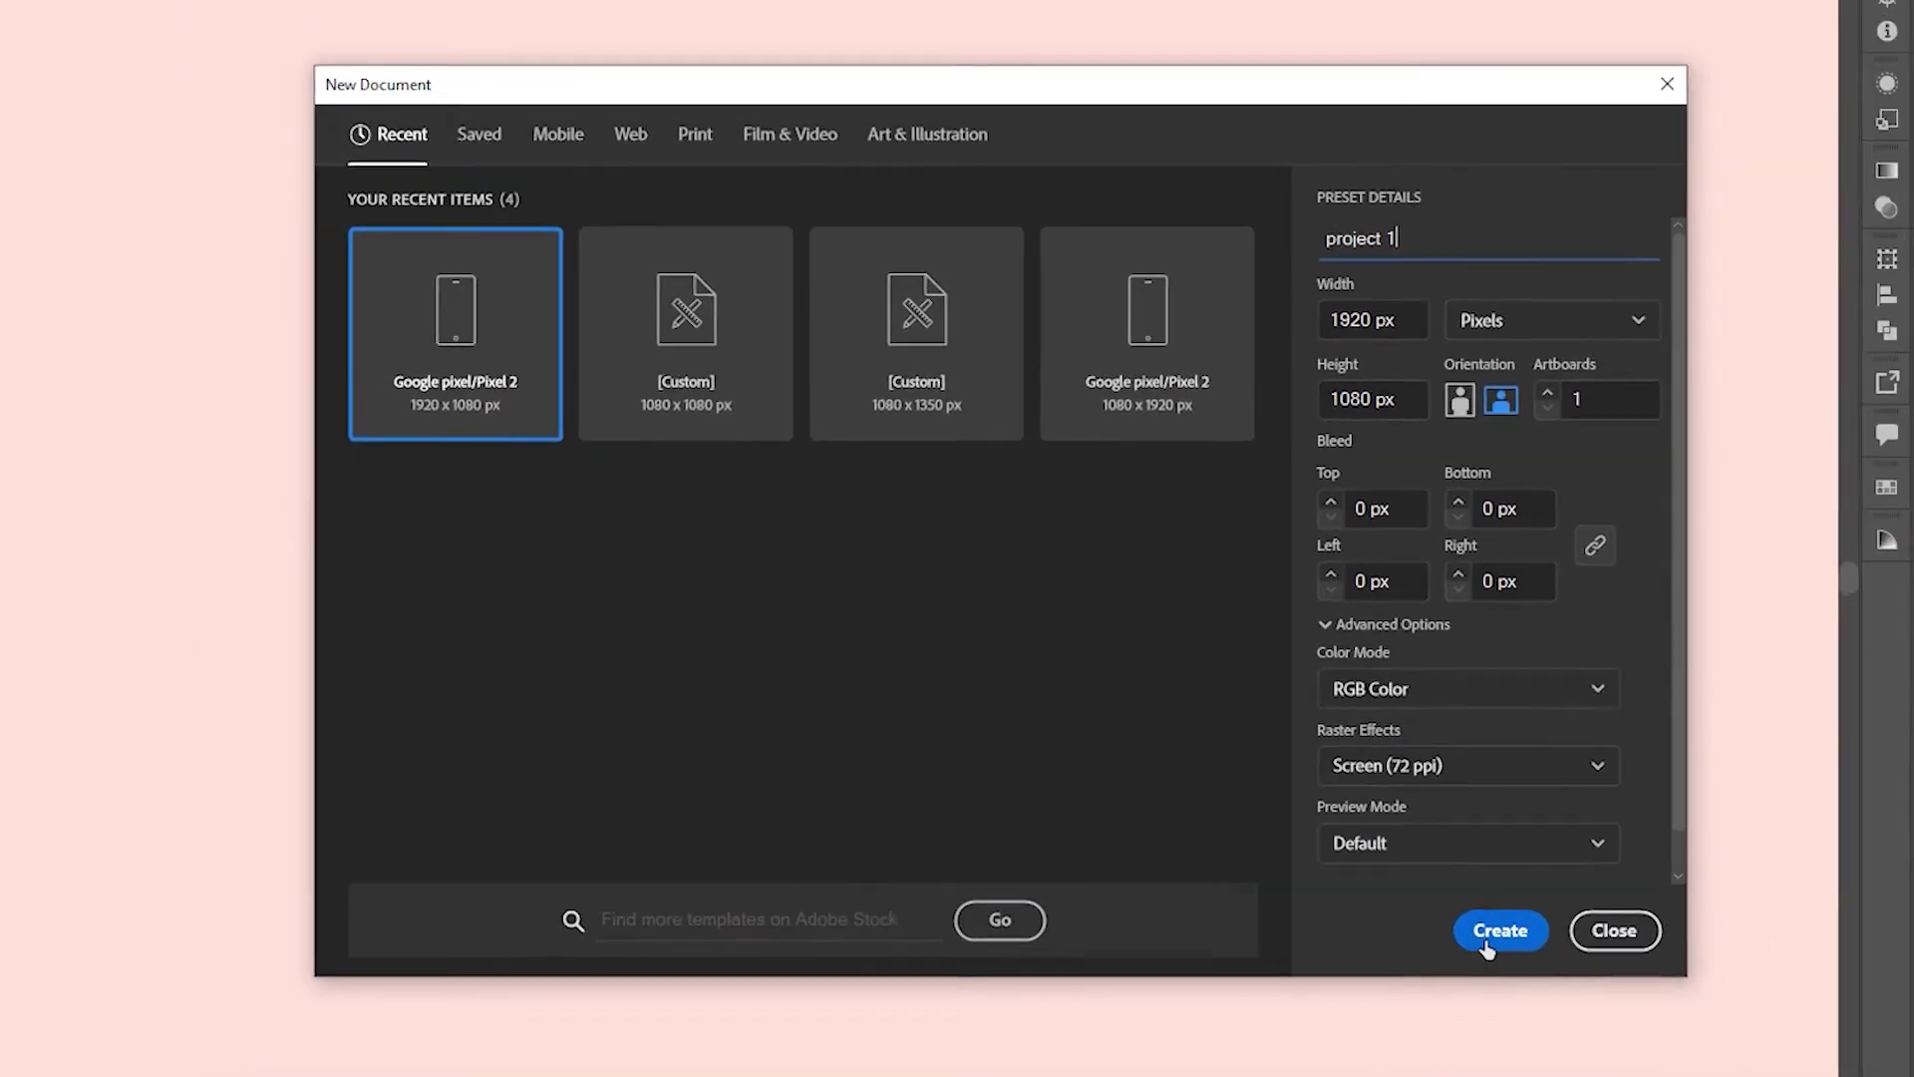
left_click(1617, 1003)
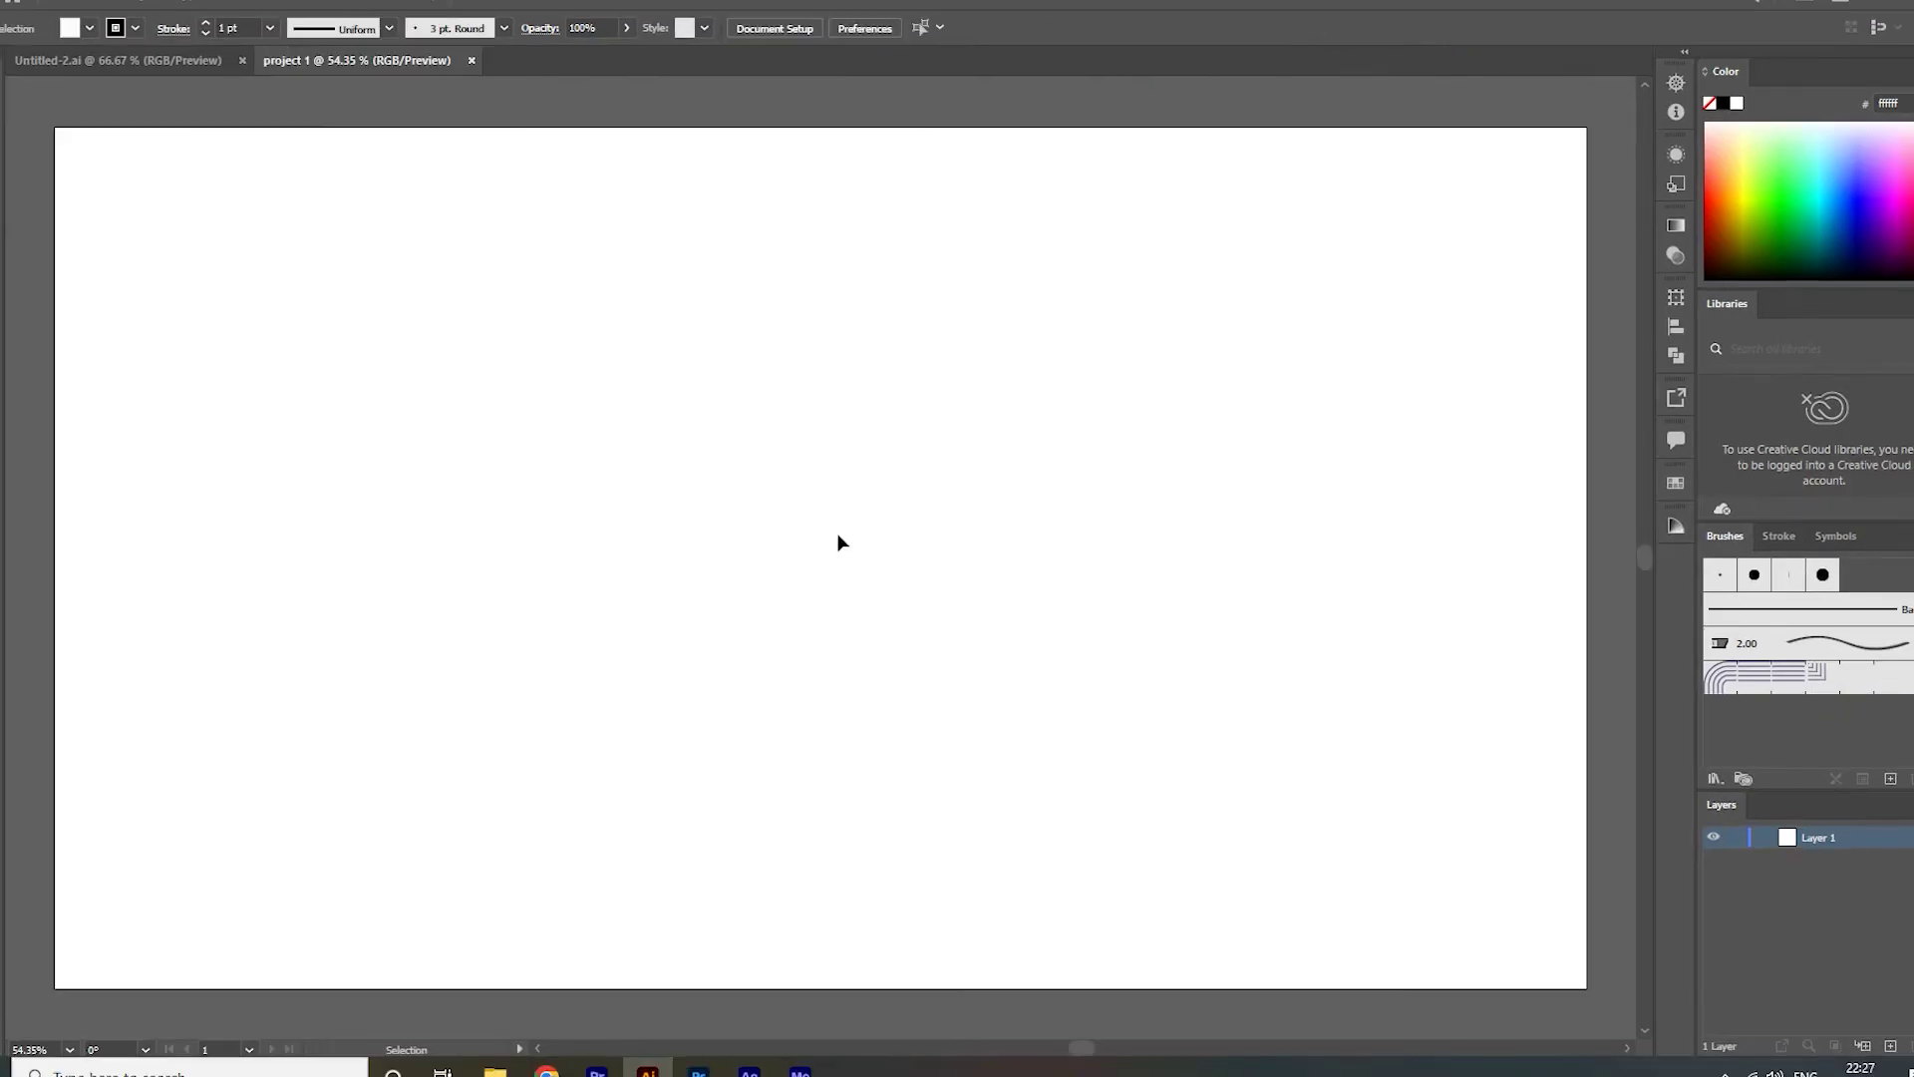
Paste the copied flowerpot and enlarge it to roughly 223 × 364 px
left_click(99, 3)
left_click(140, 115)
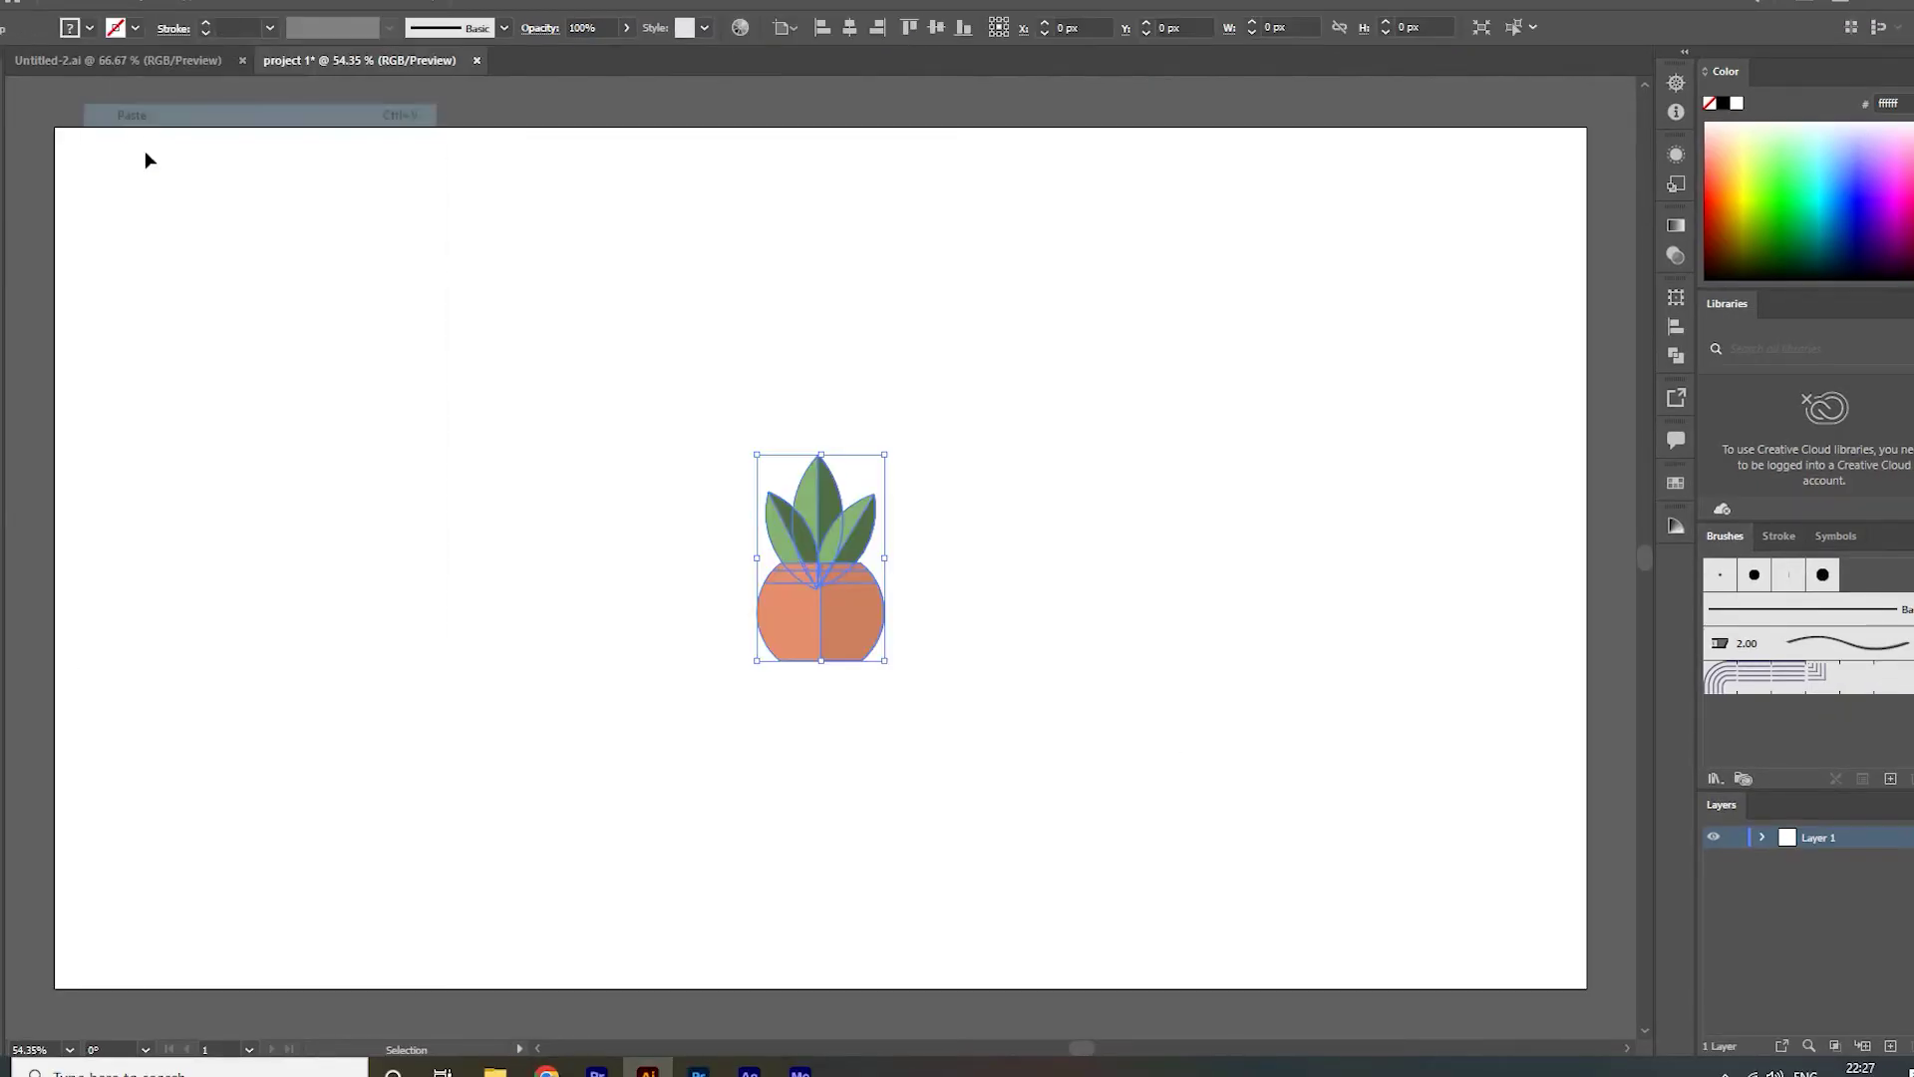
left_click(638, 592)
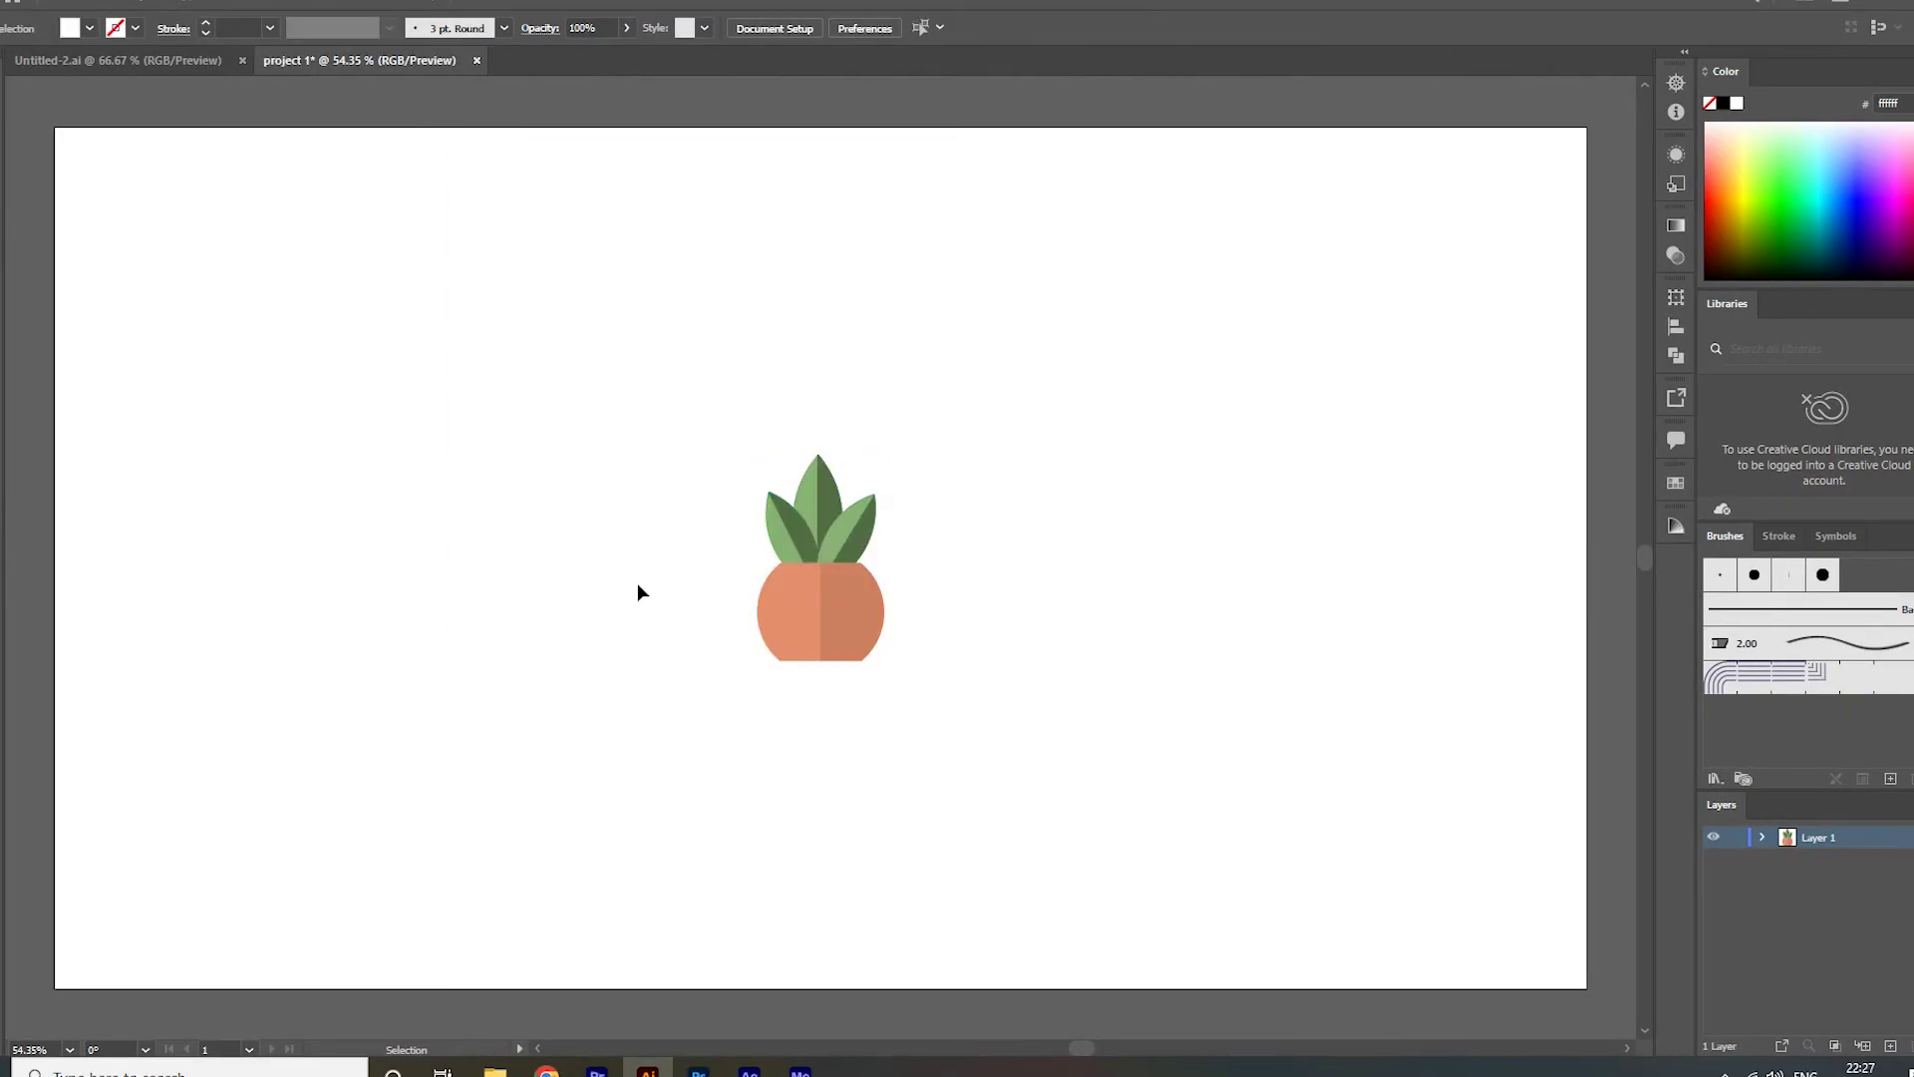
left_click(794, 584)
left_click_drag(881, 658, 975, 781)
left_click(975, 781)
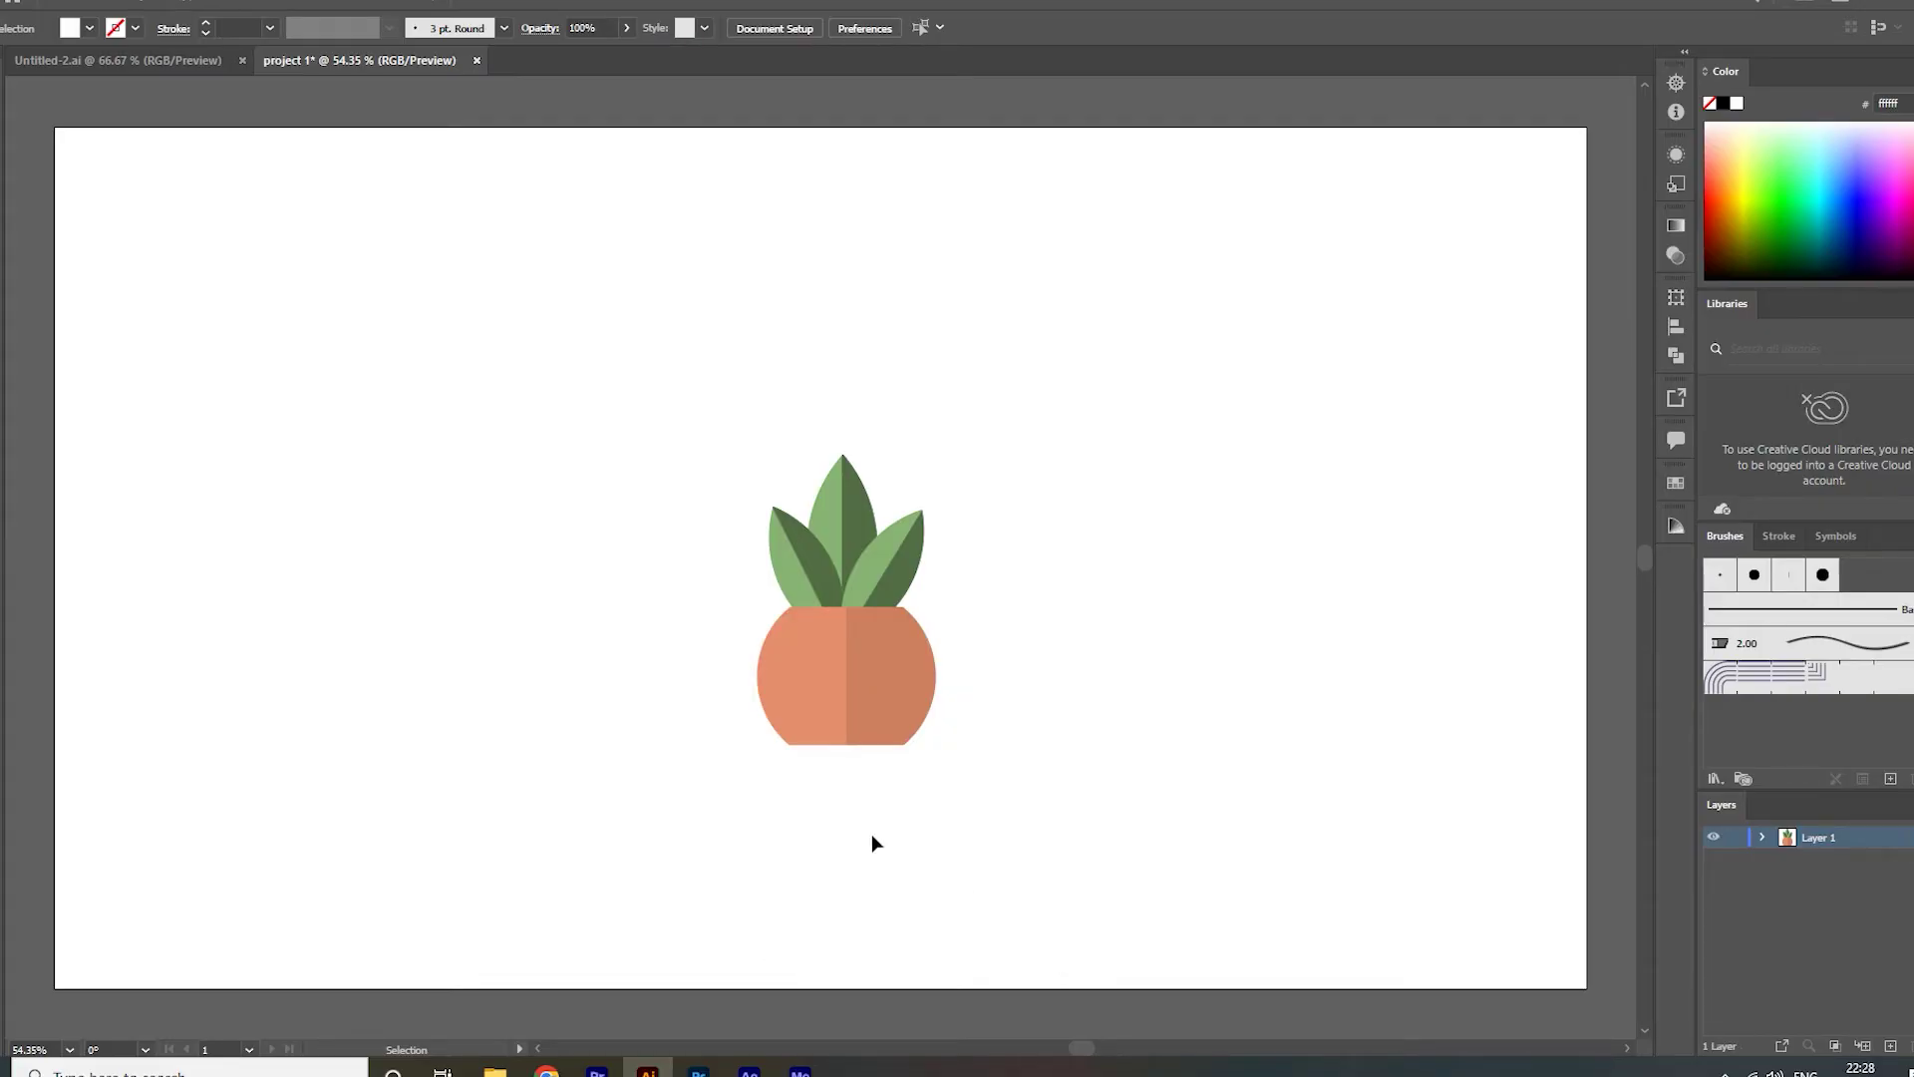
left_click_drag(654, 398, 1043, 727)
Export the plant as a High (300 ppi) PNG named 'pot'
left_click(68, 8)
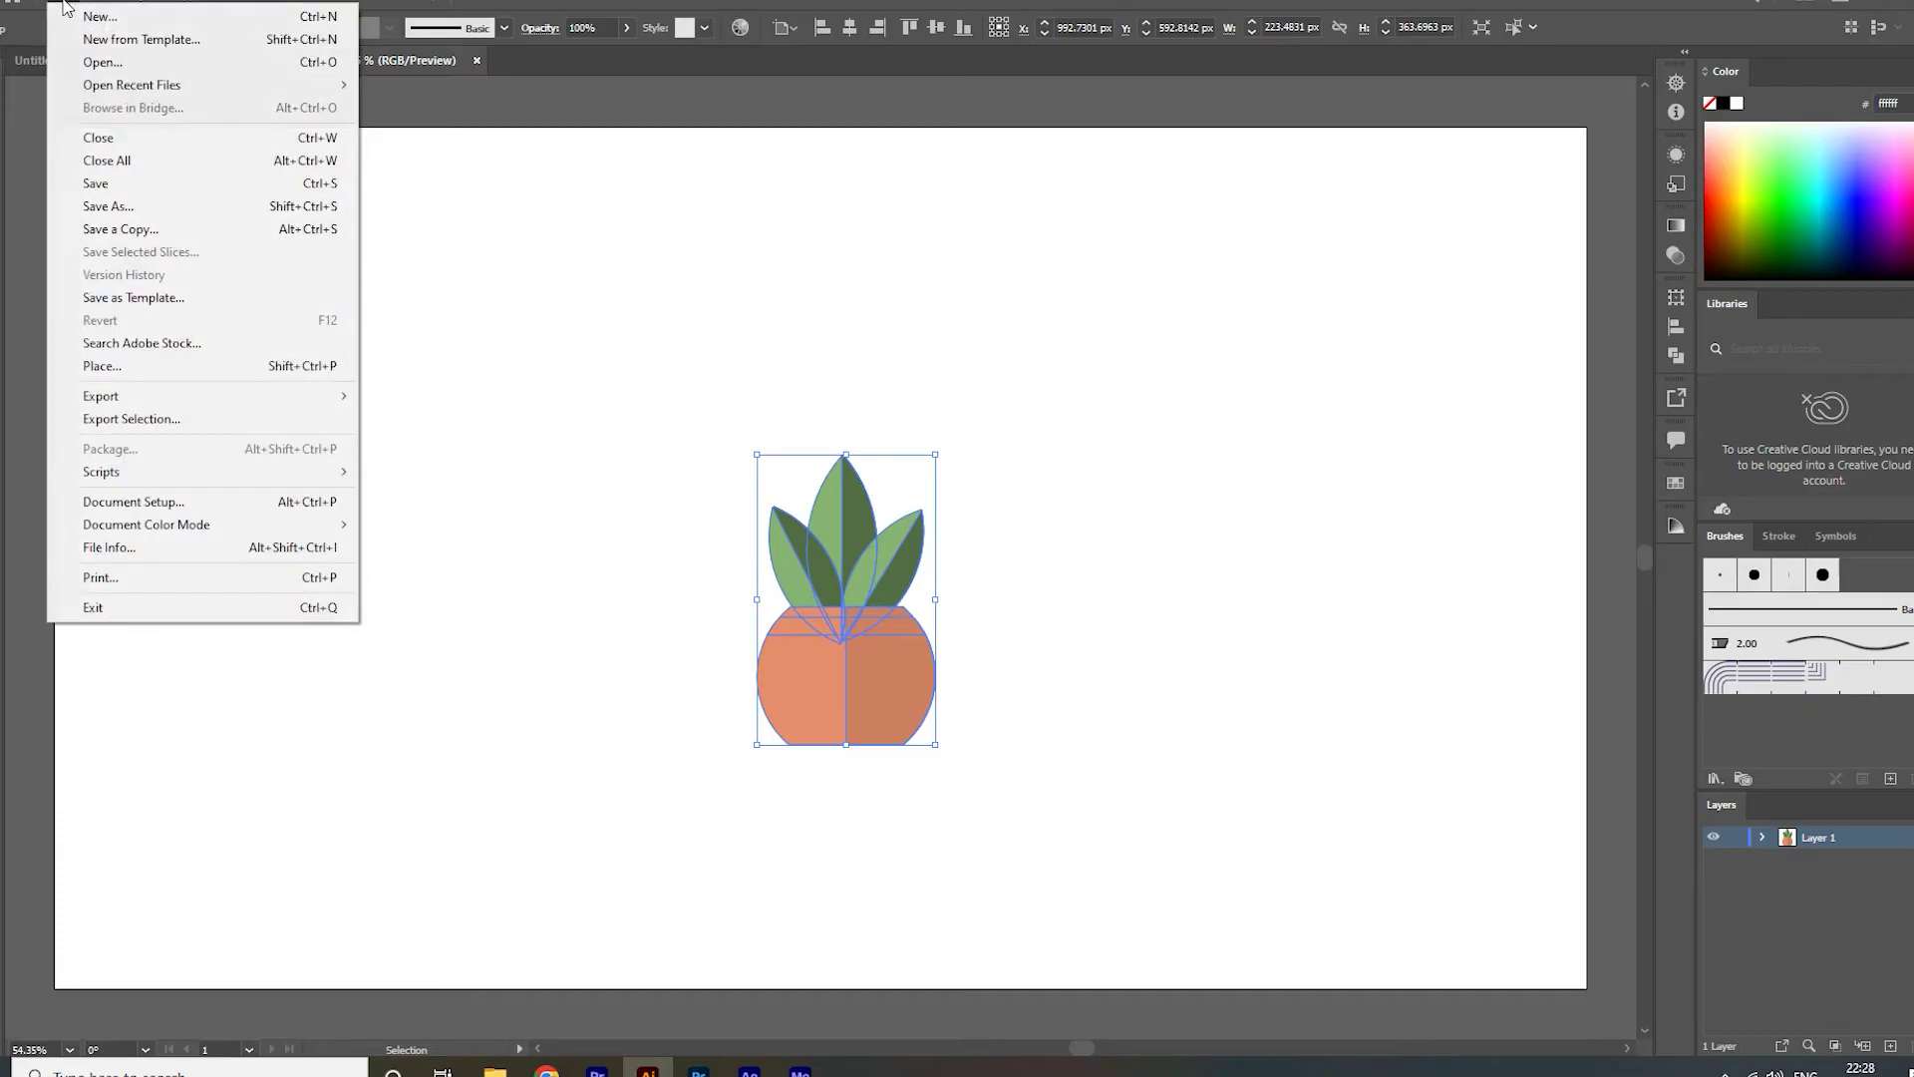
mouse_move(129, 396)
left_click(420, 421)
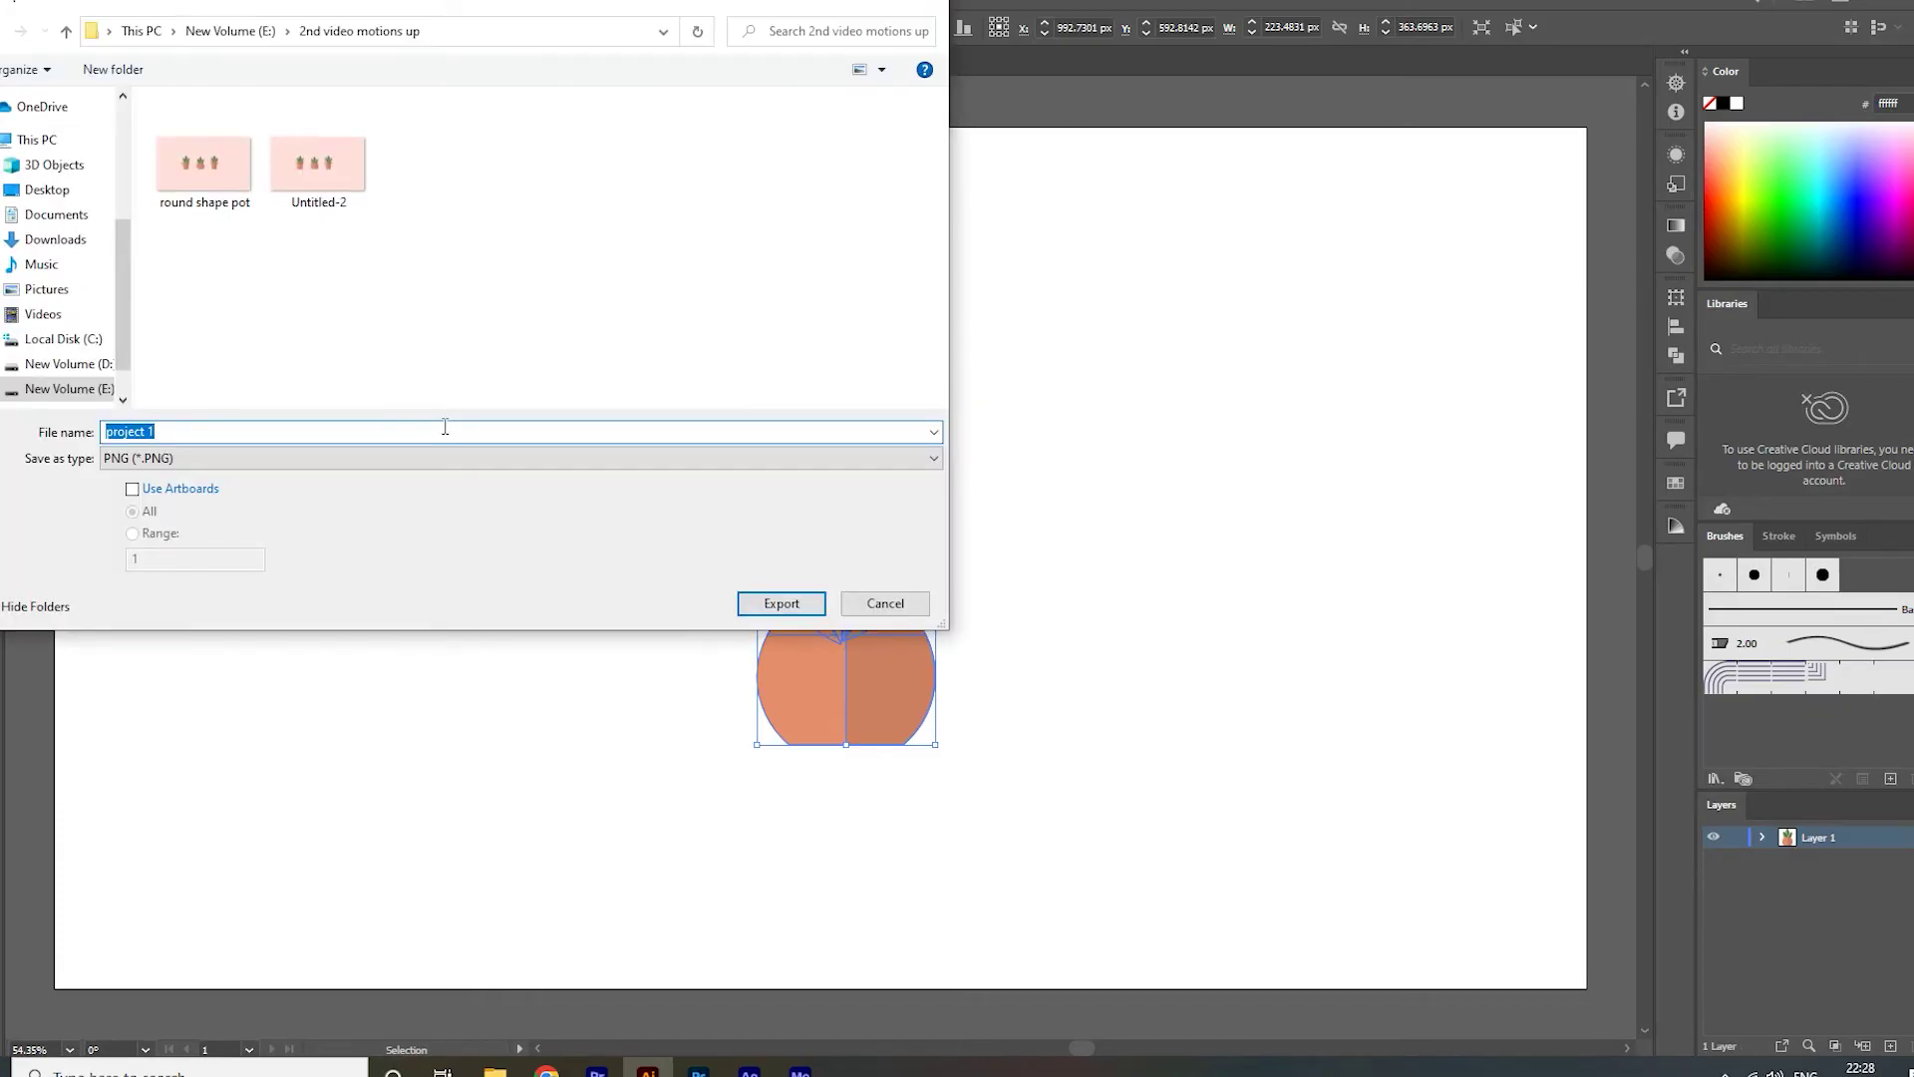
type("pot")
left_click(784, 603)
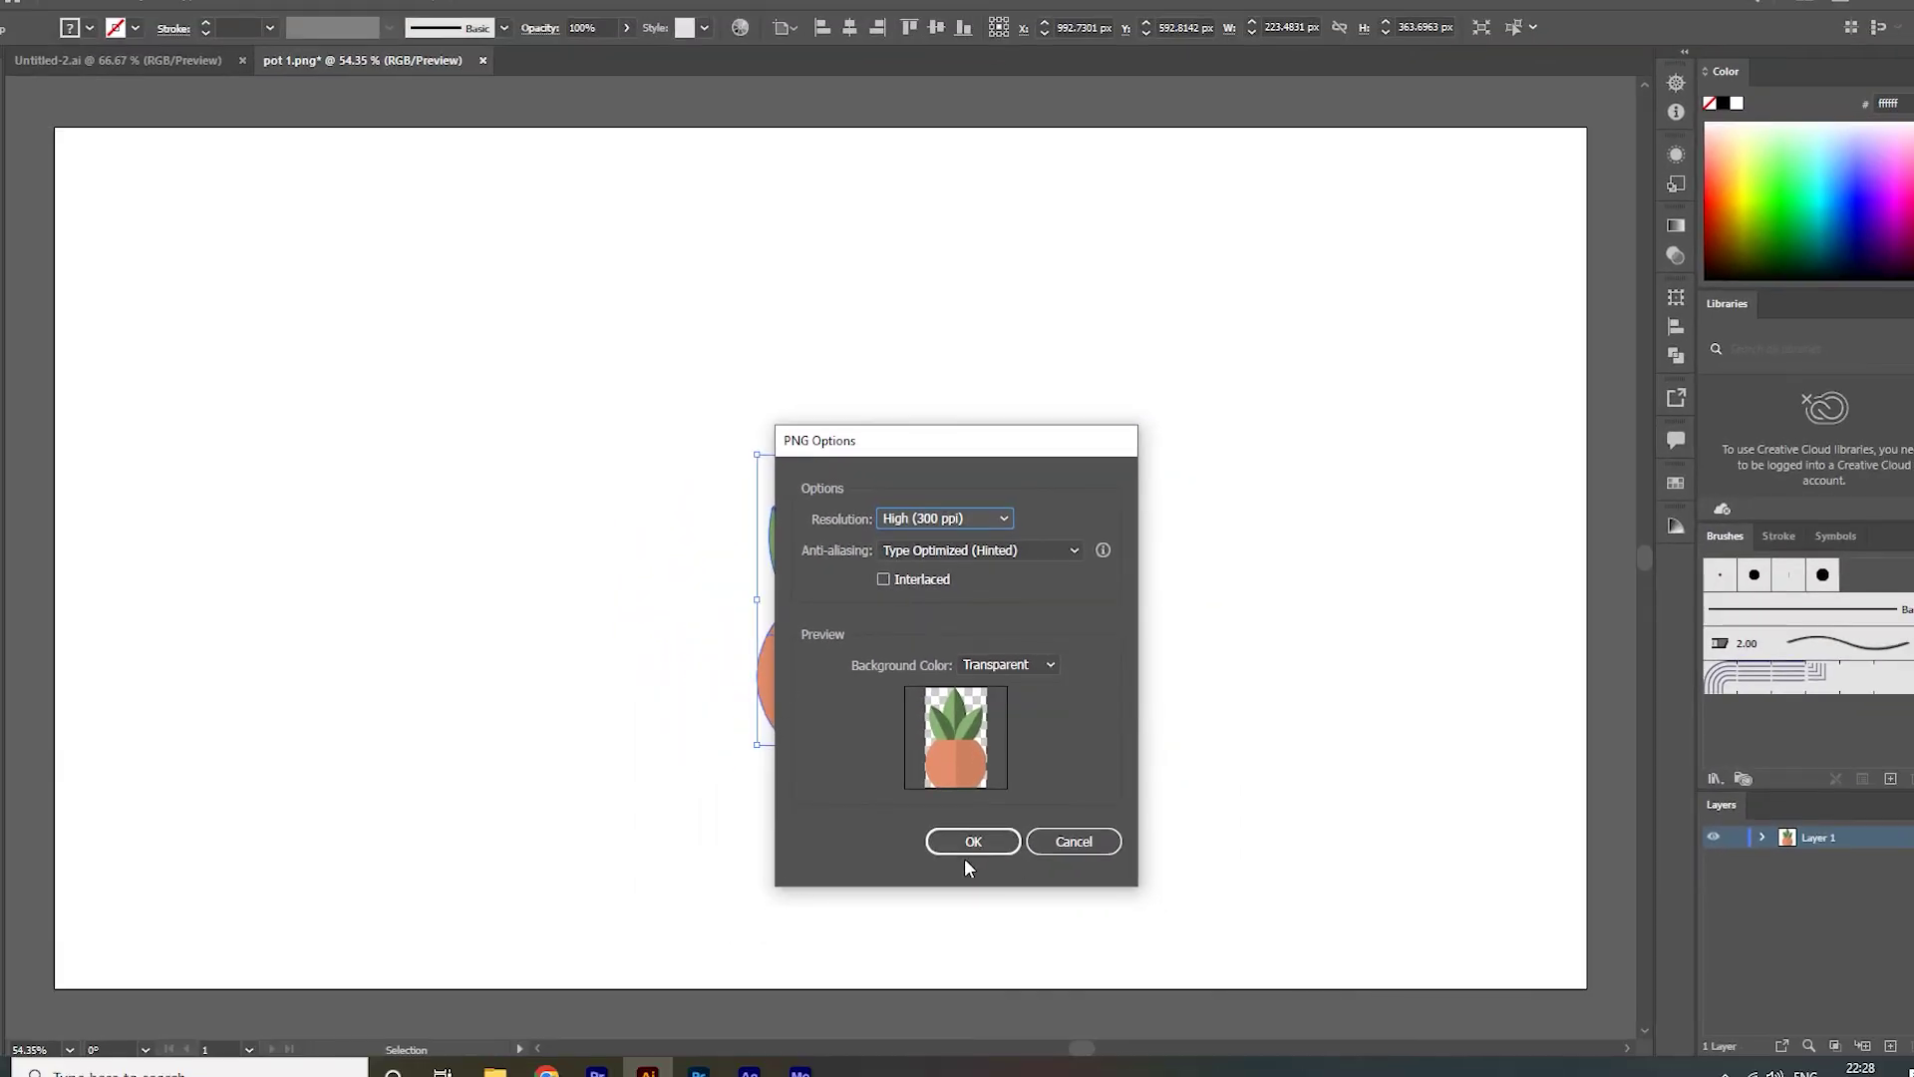
left_click(969, 843)
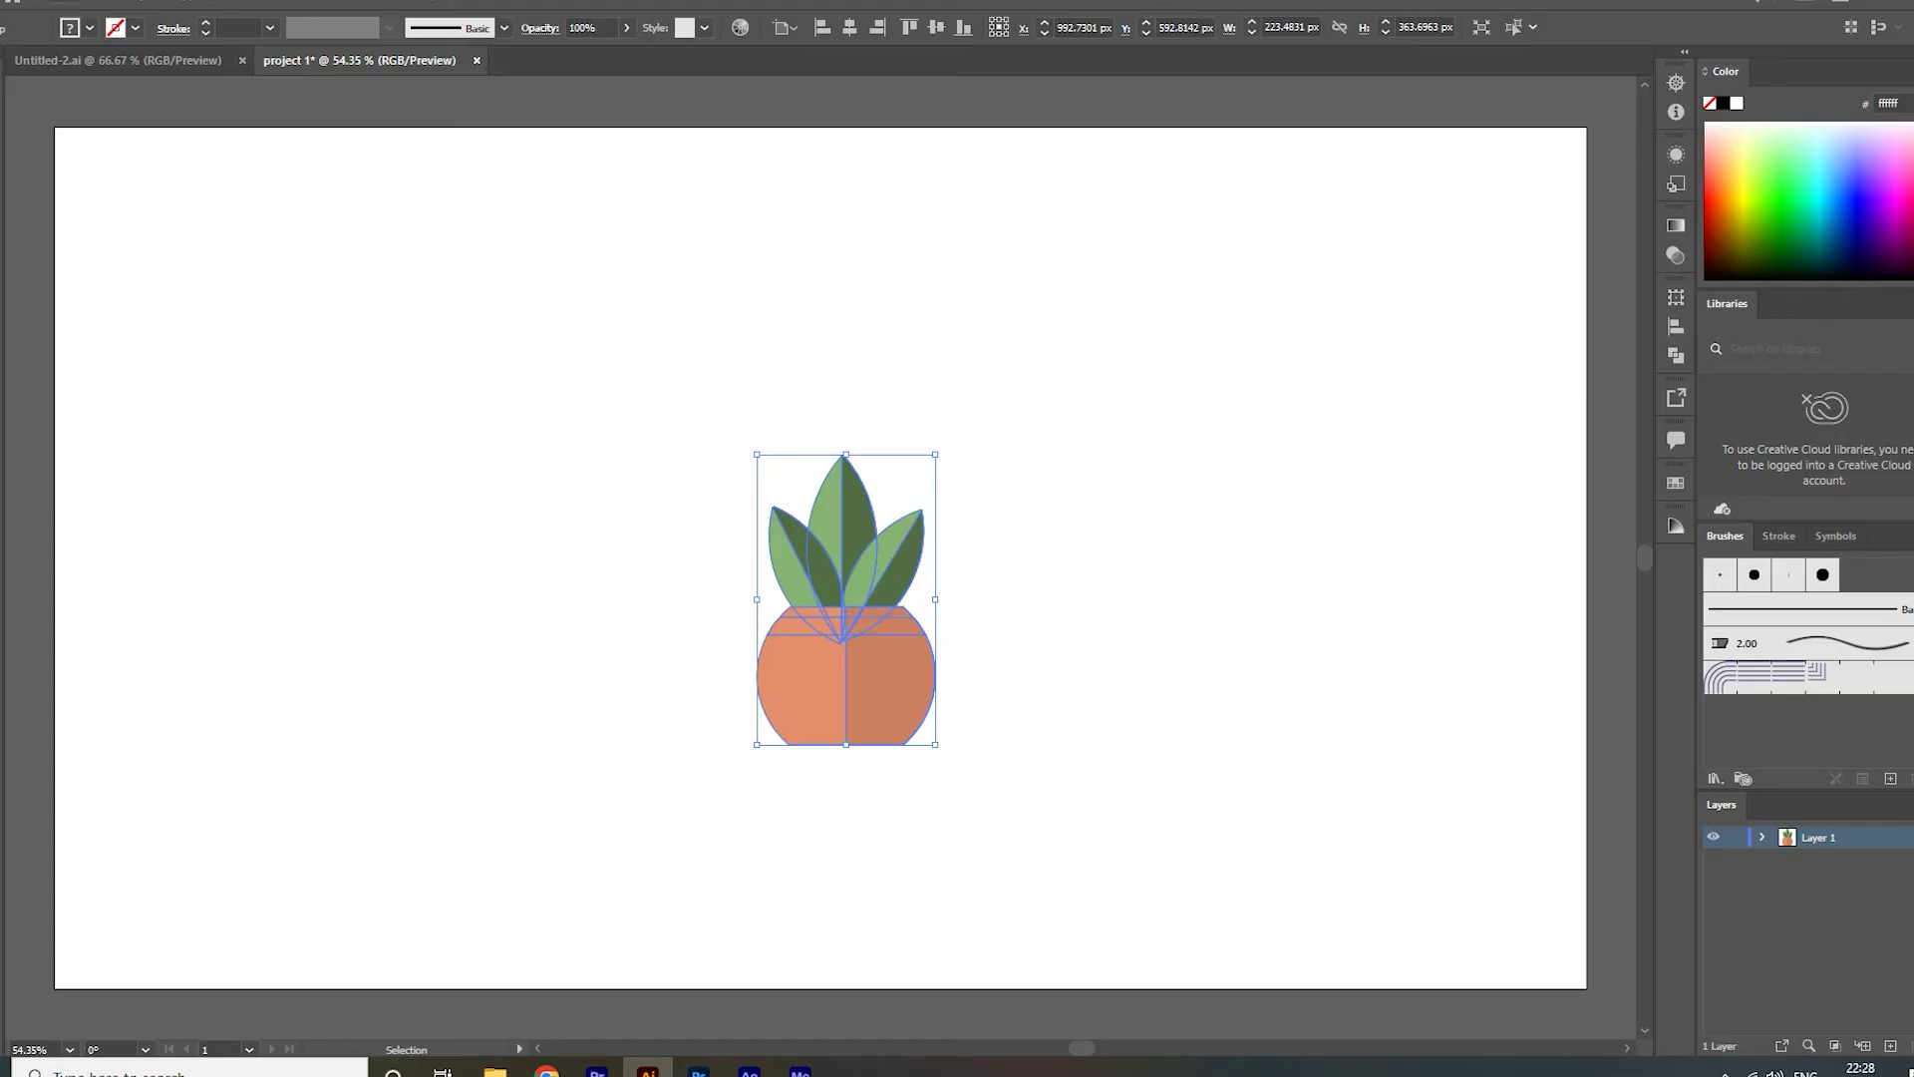
Open the exported pot 1 image from File Explorer to check it
left_click(495, 1072)
left_click(157, 176)
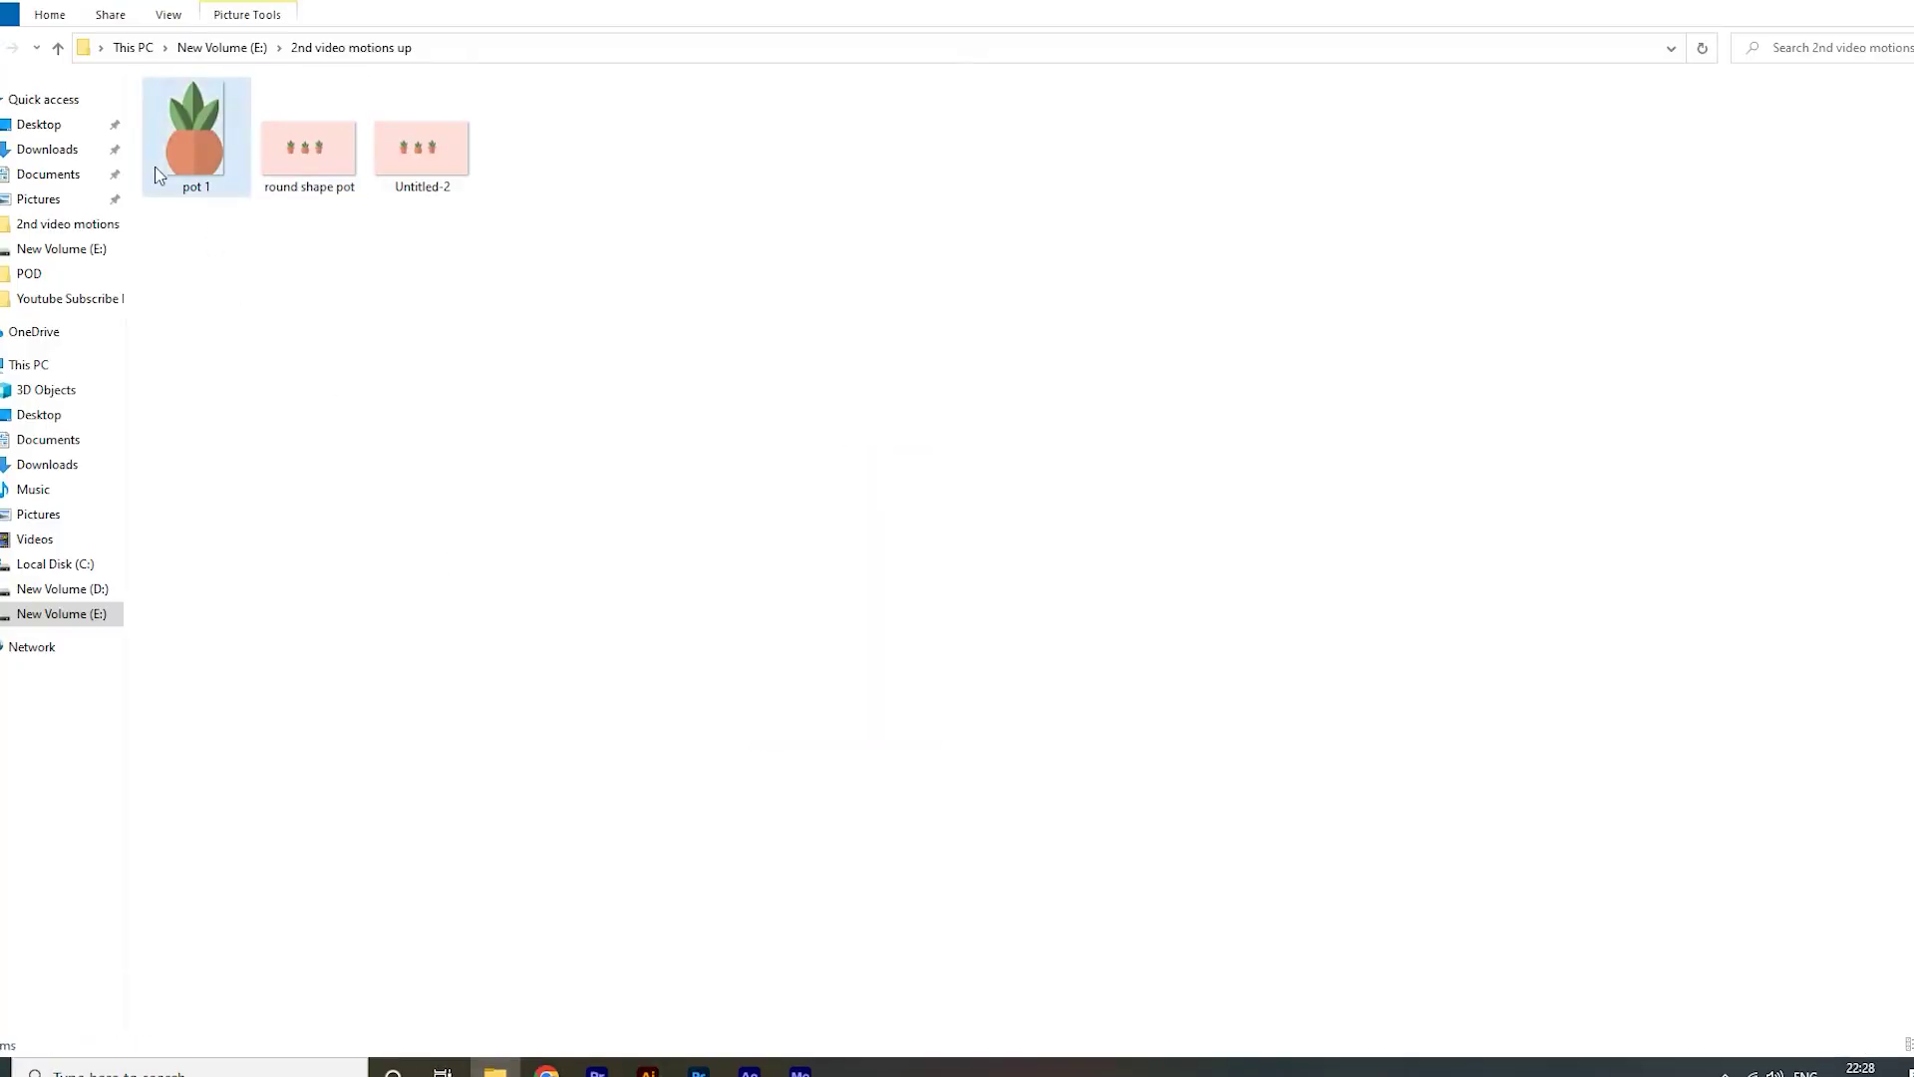
double_click(155, 171)
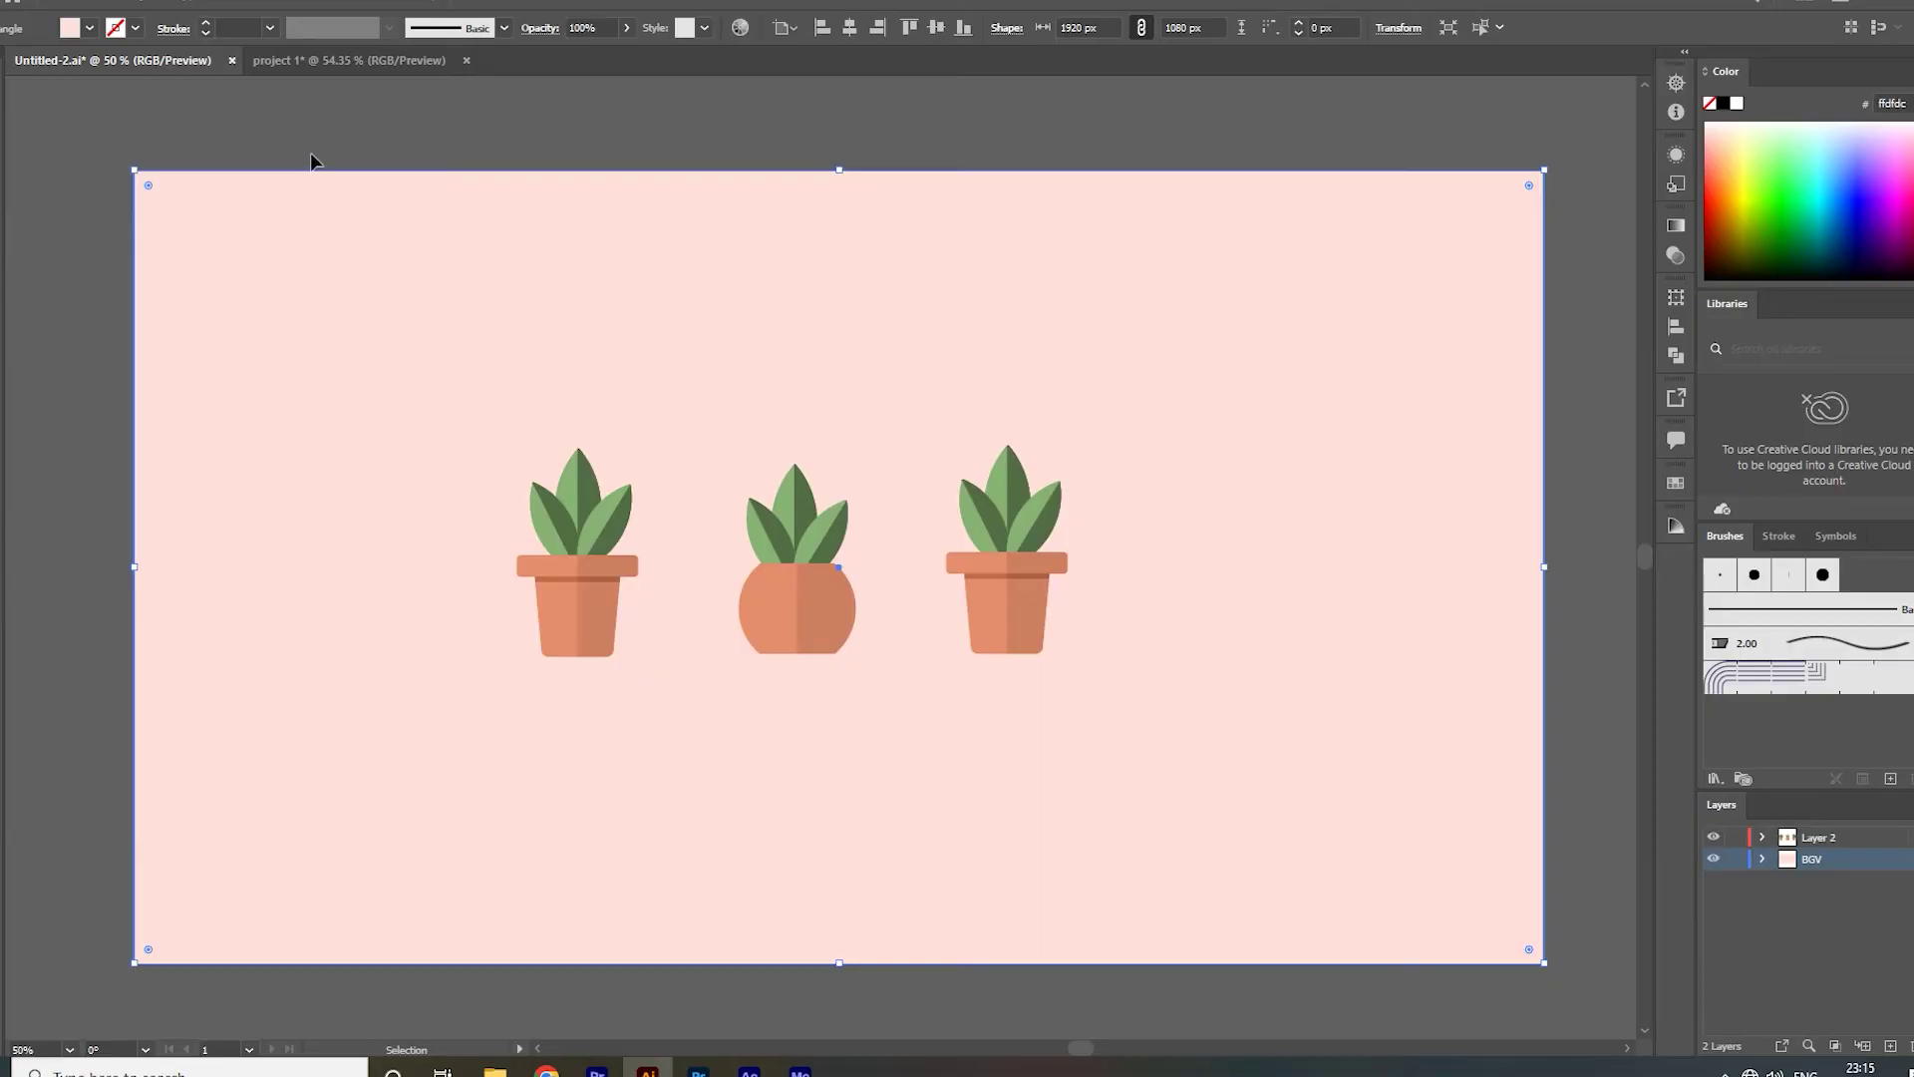
left_click(311, 138)
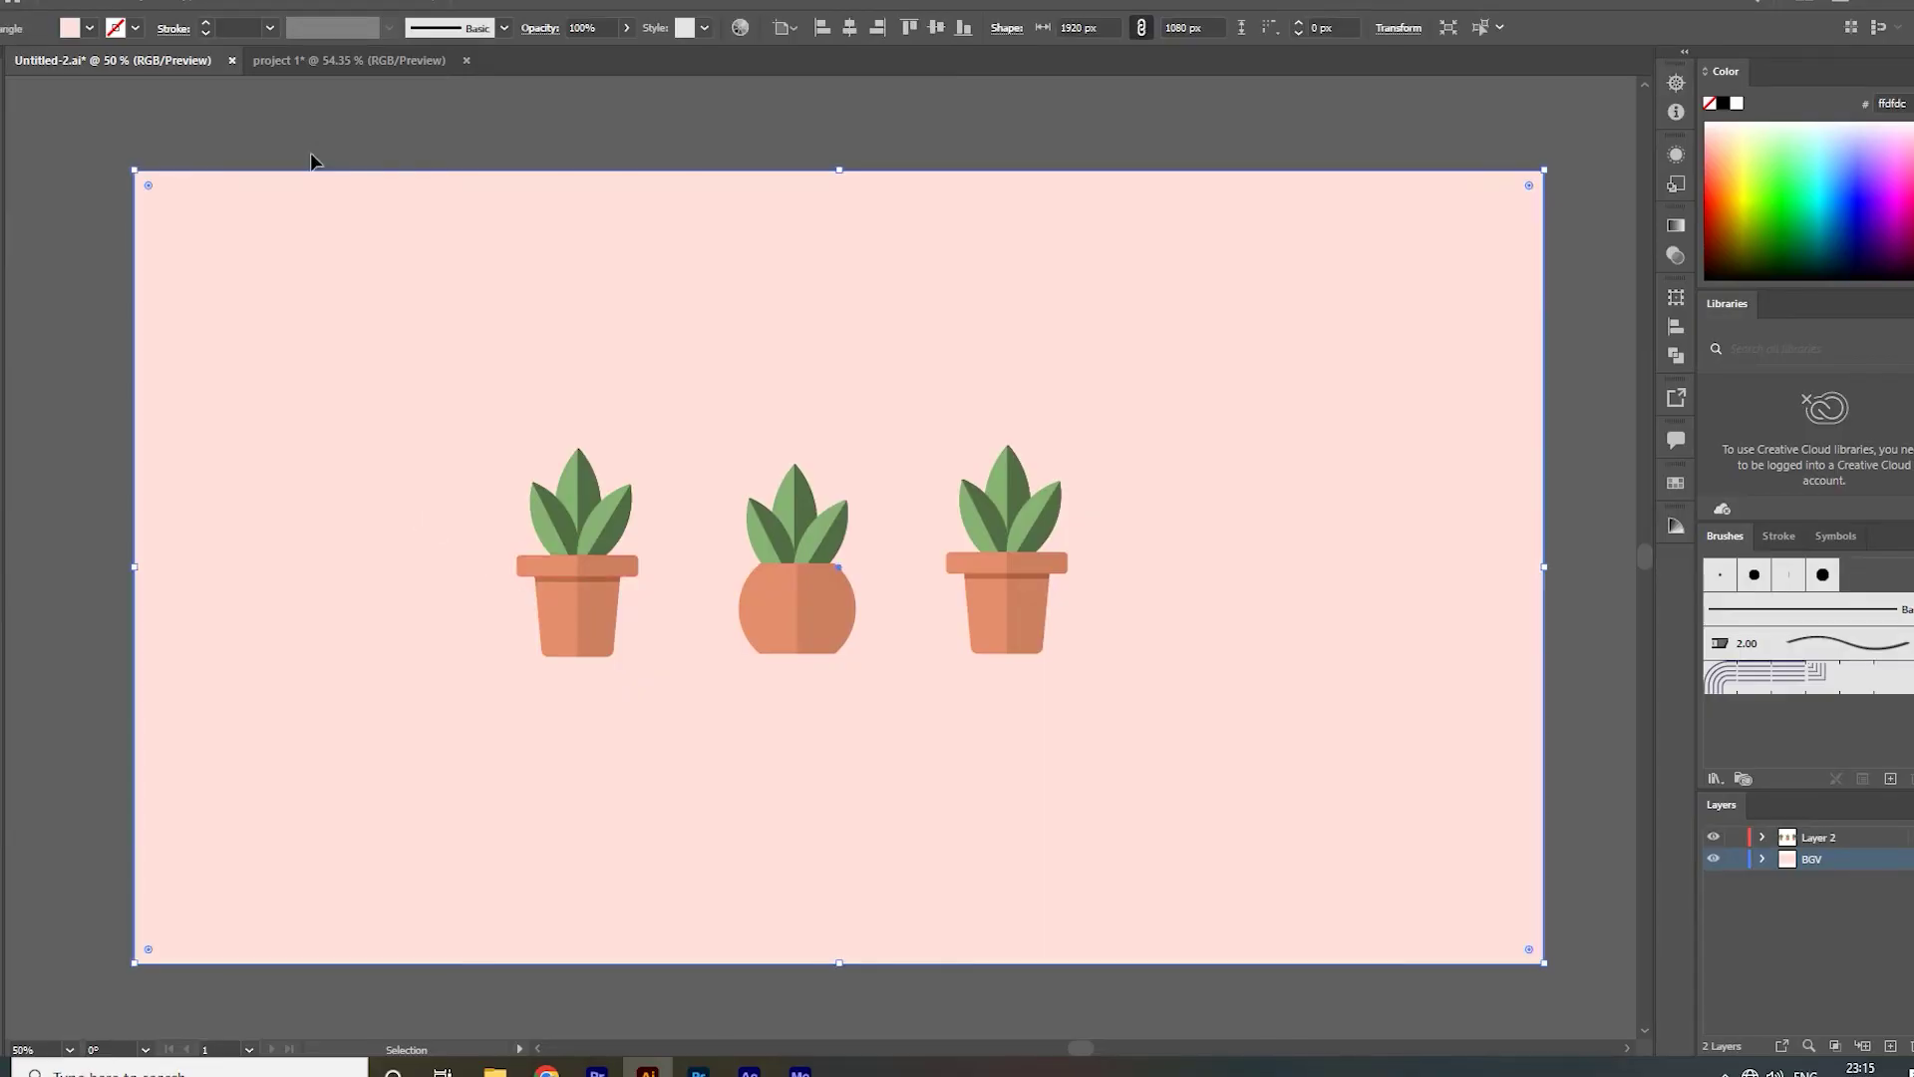
Use the Artboard tool (Shift+O) to shrink Artboard 1 to about 236 × 332 px around the middle pot
left_click(337, 186)
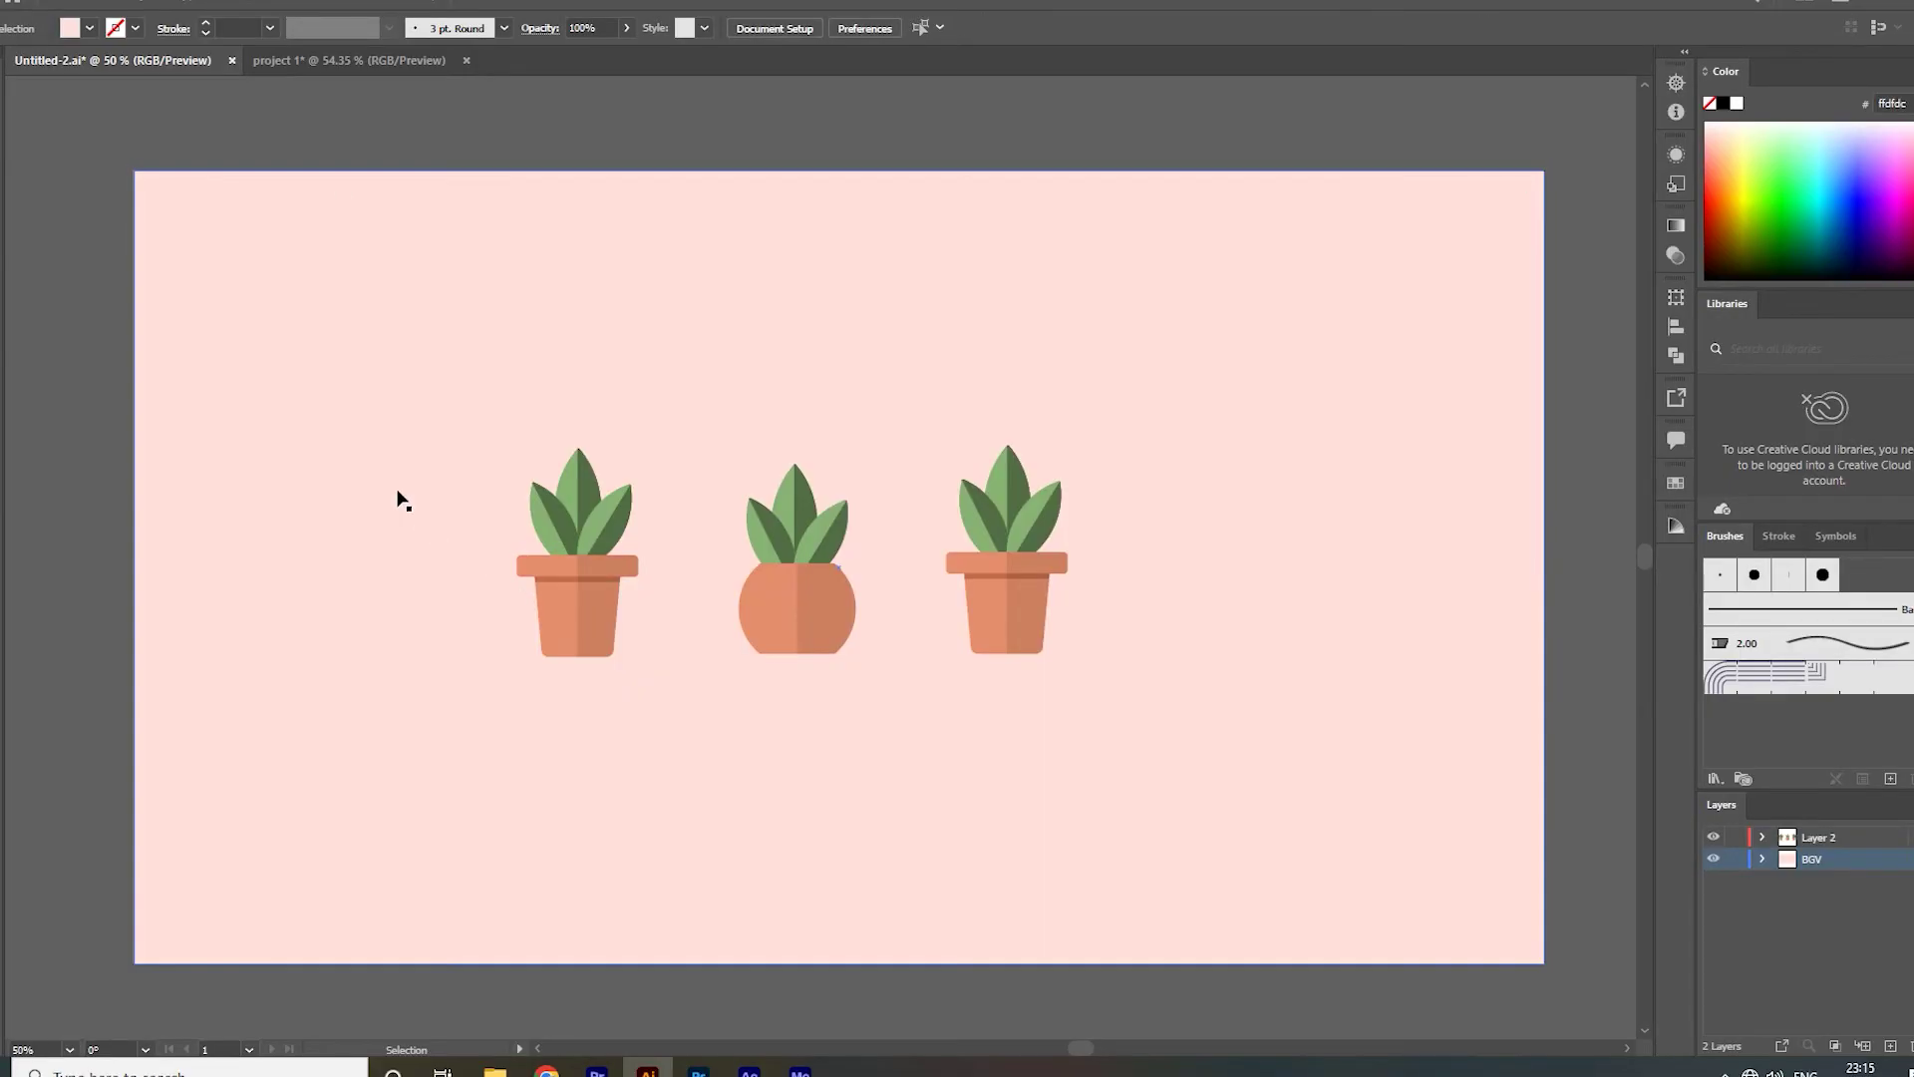
key("shift+o")
left_click_drag(939, 713, 739, 421)
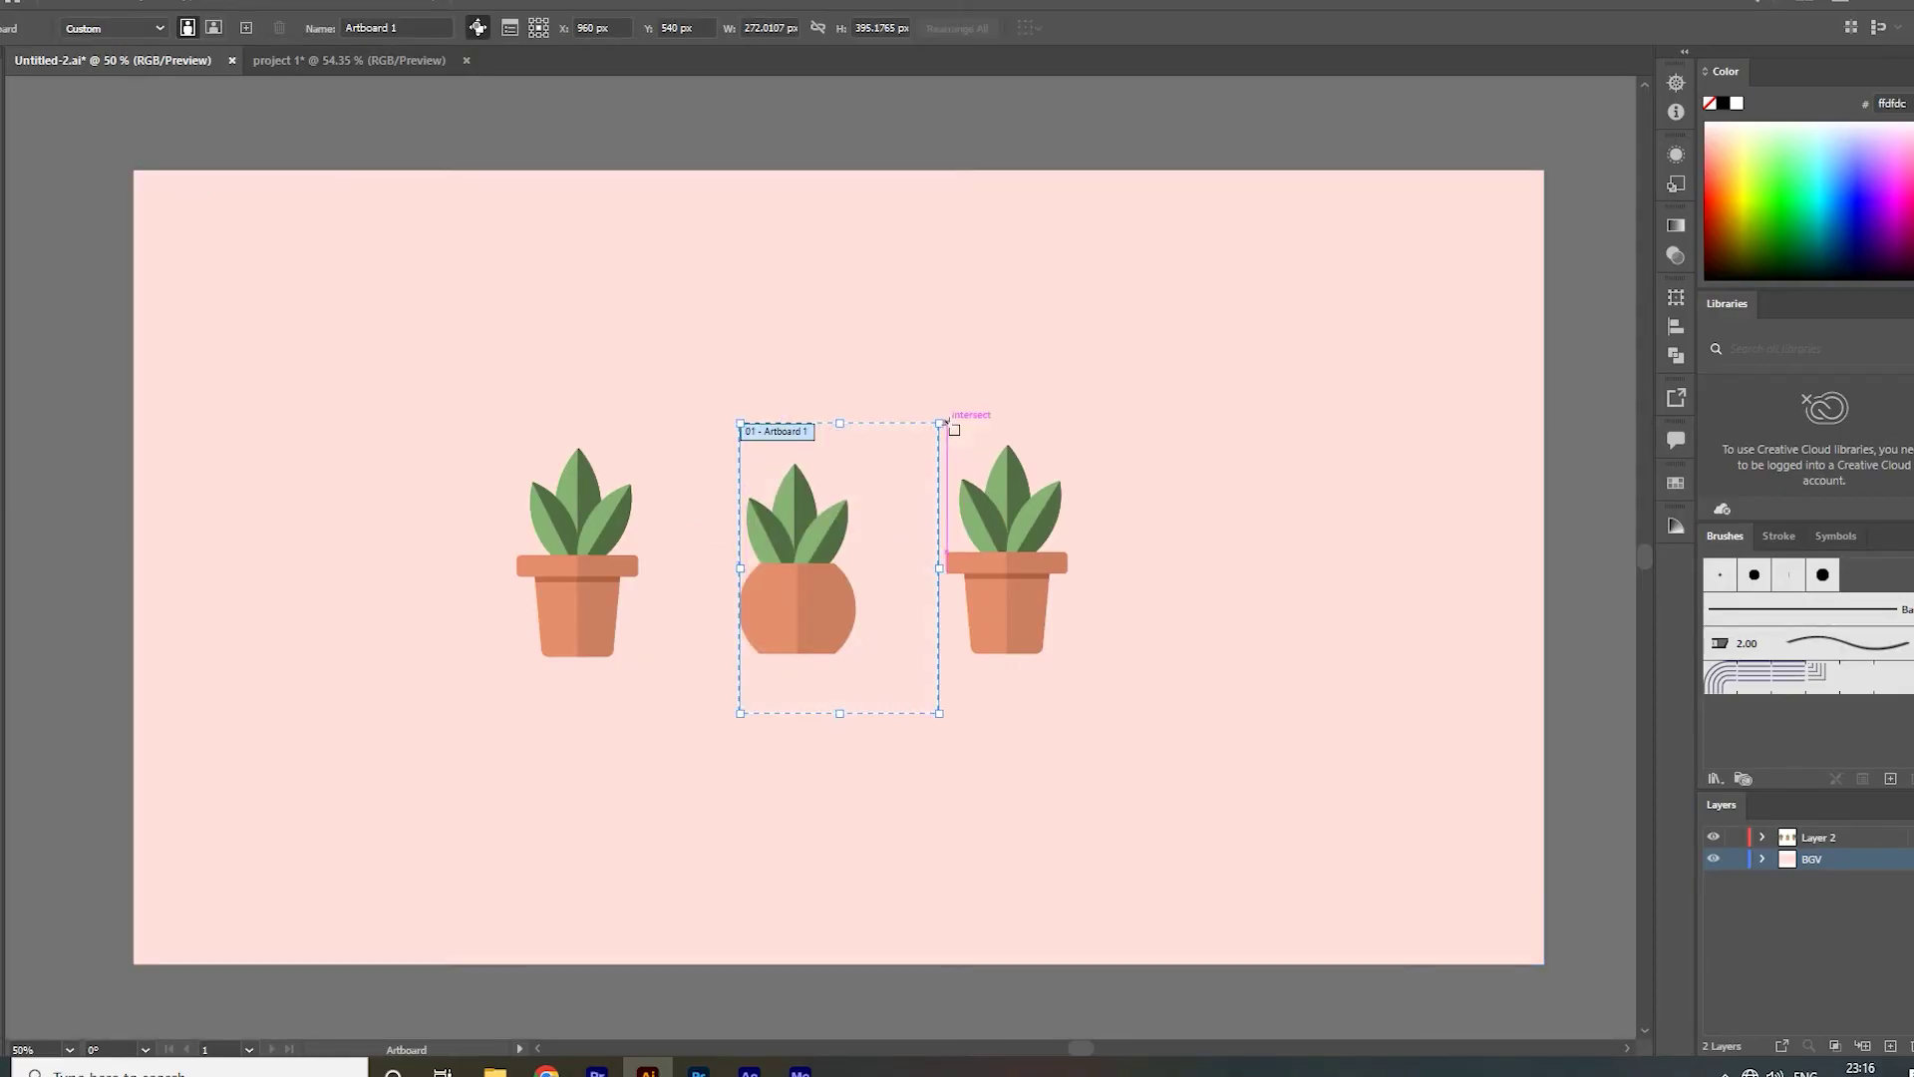
left_click_drag(940, 424, 877, 458)
key("ctrl+z")
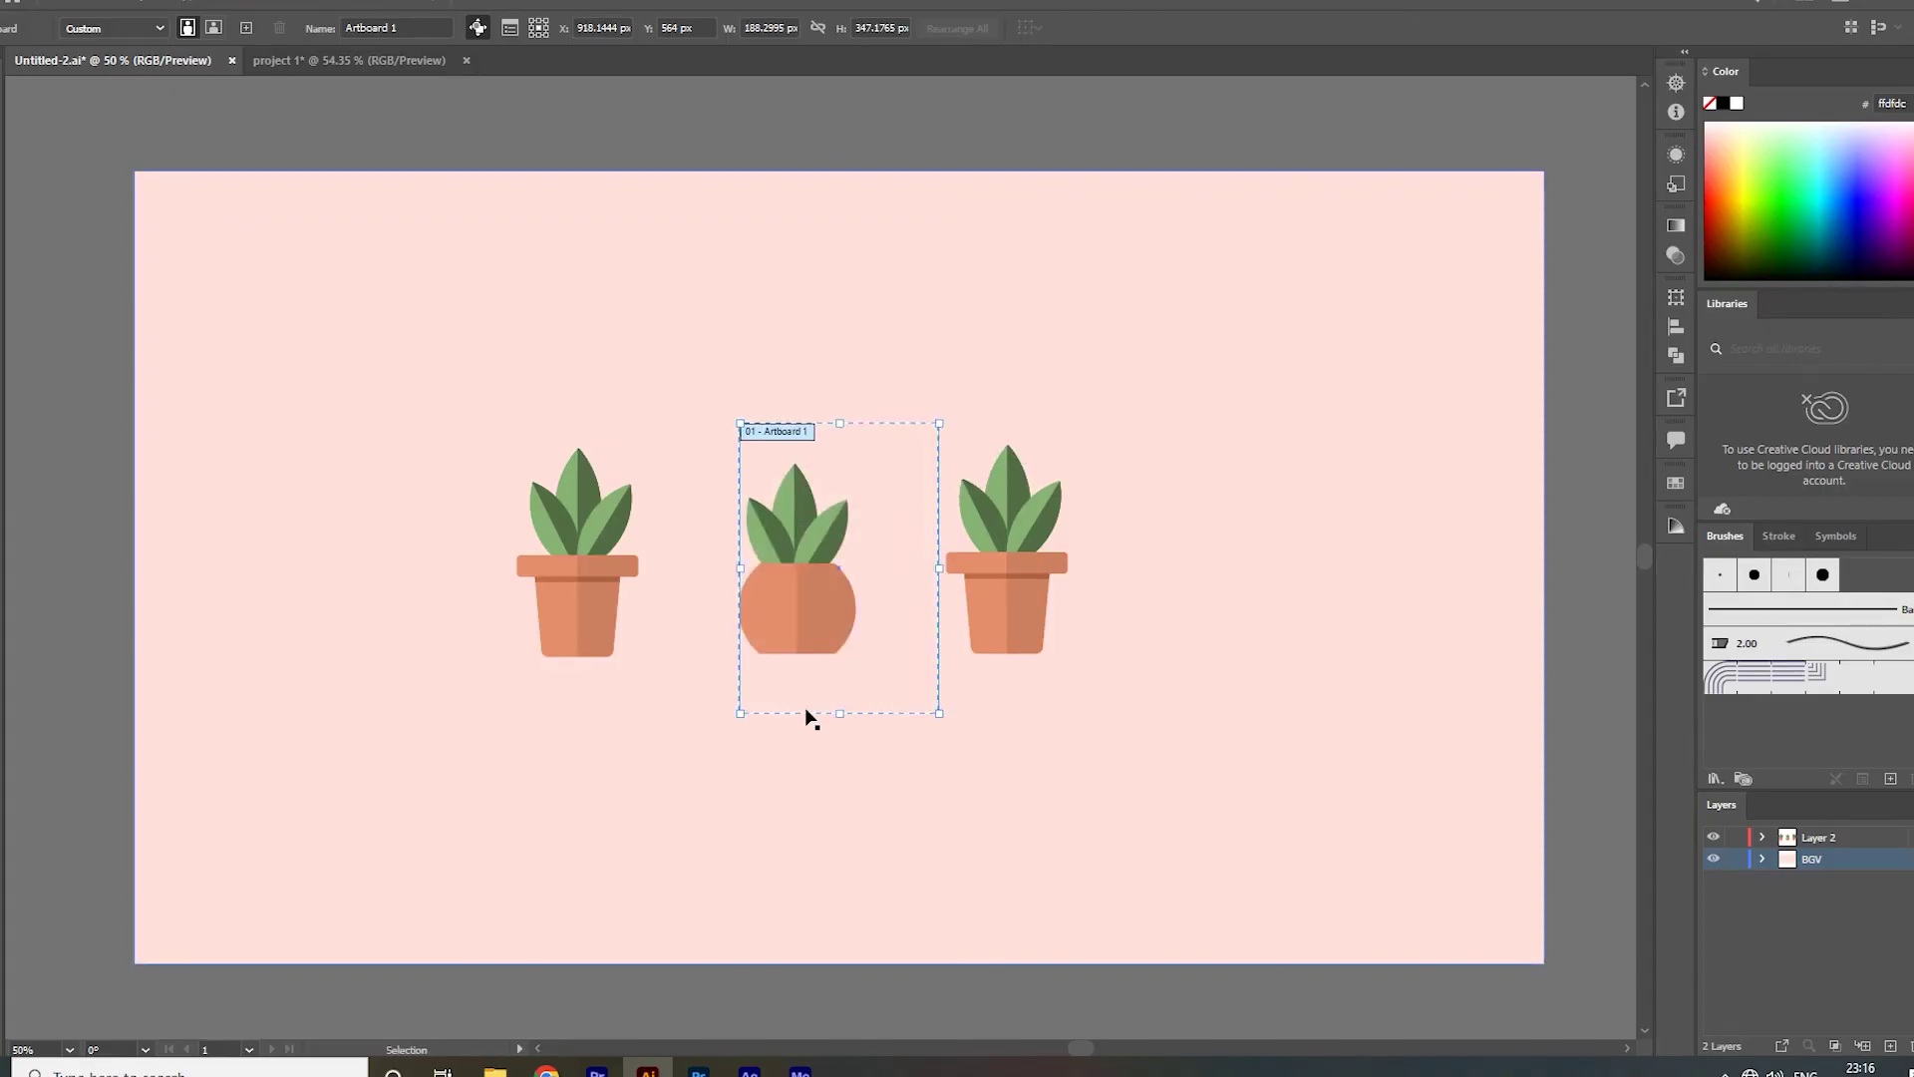
key("ctrl+z")
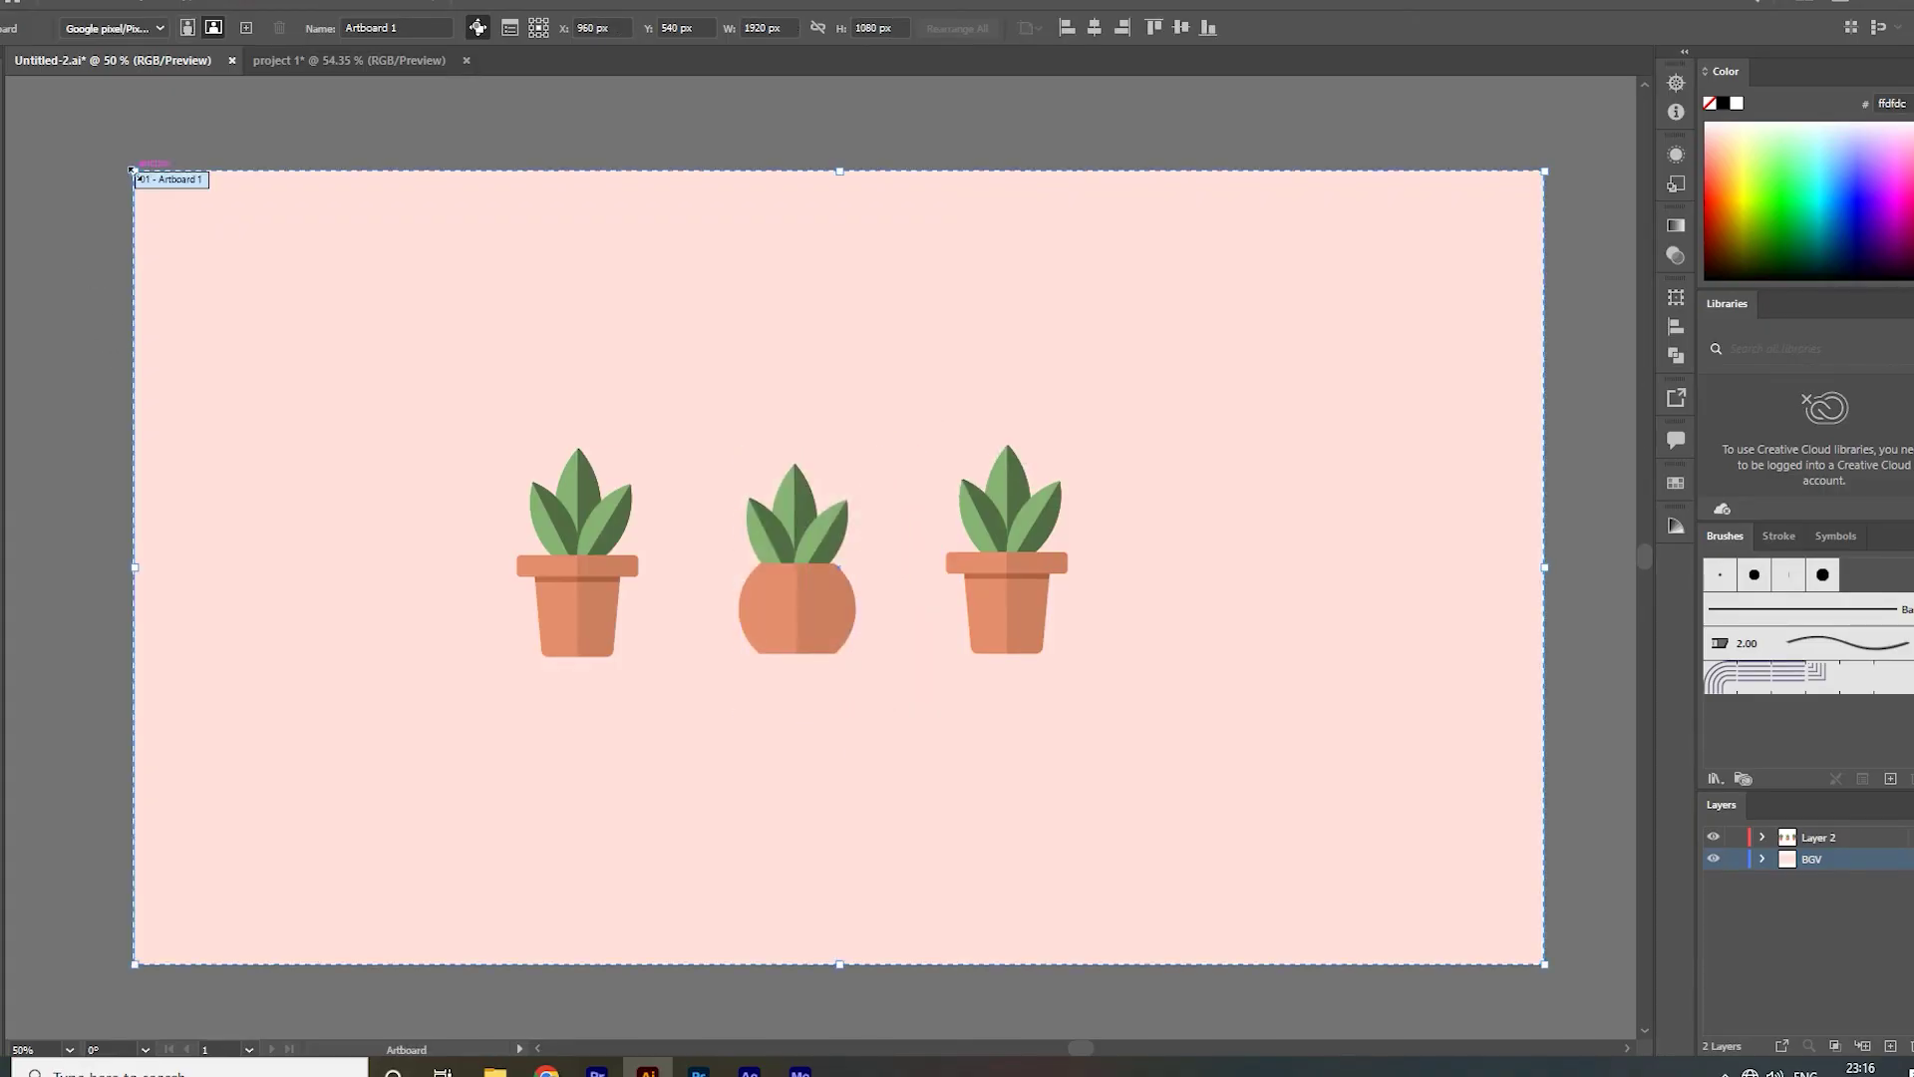
left_click_drag(136, 171, 740, 388)
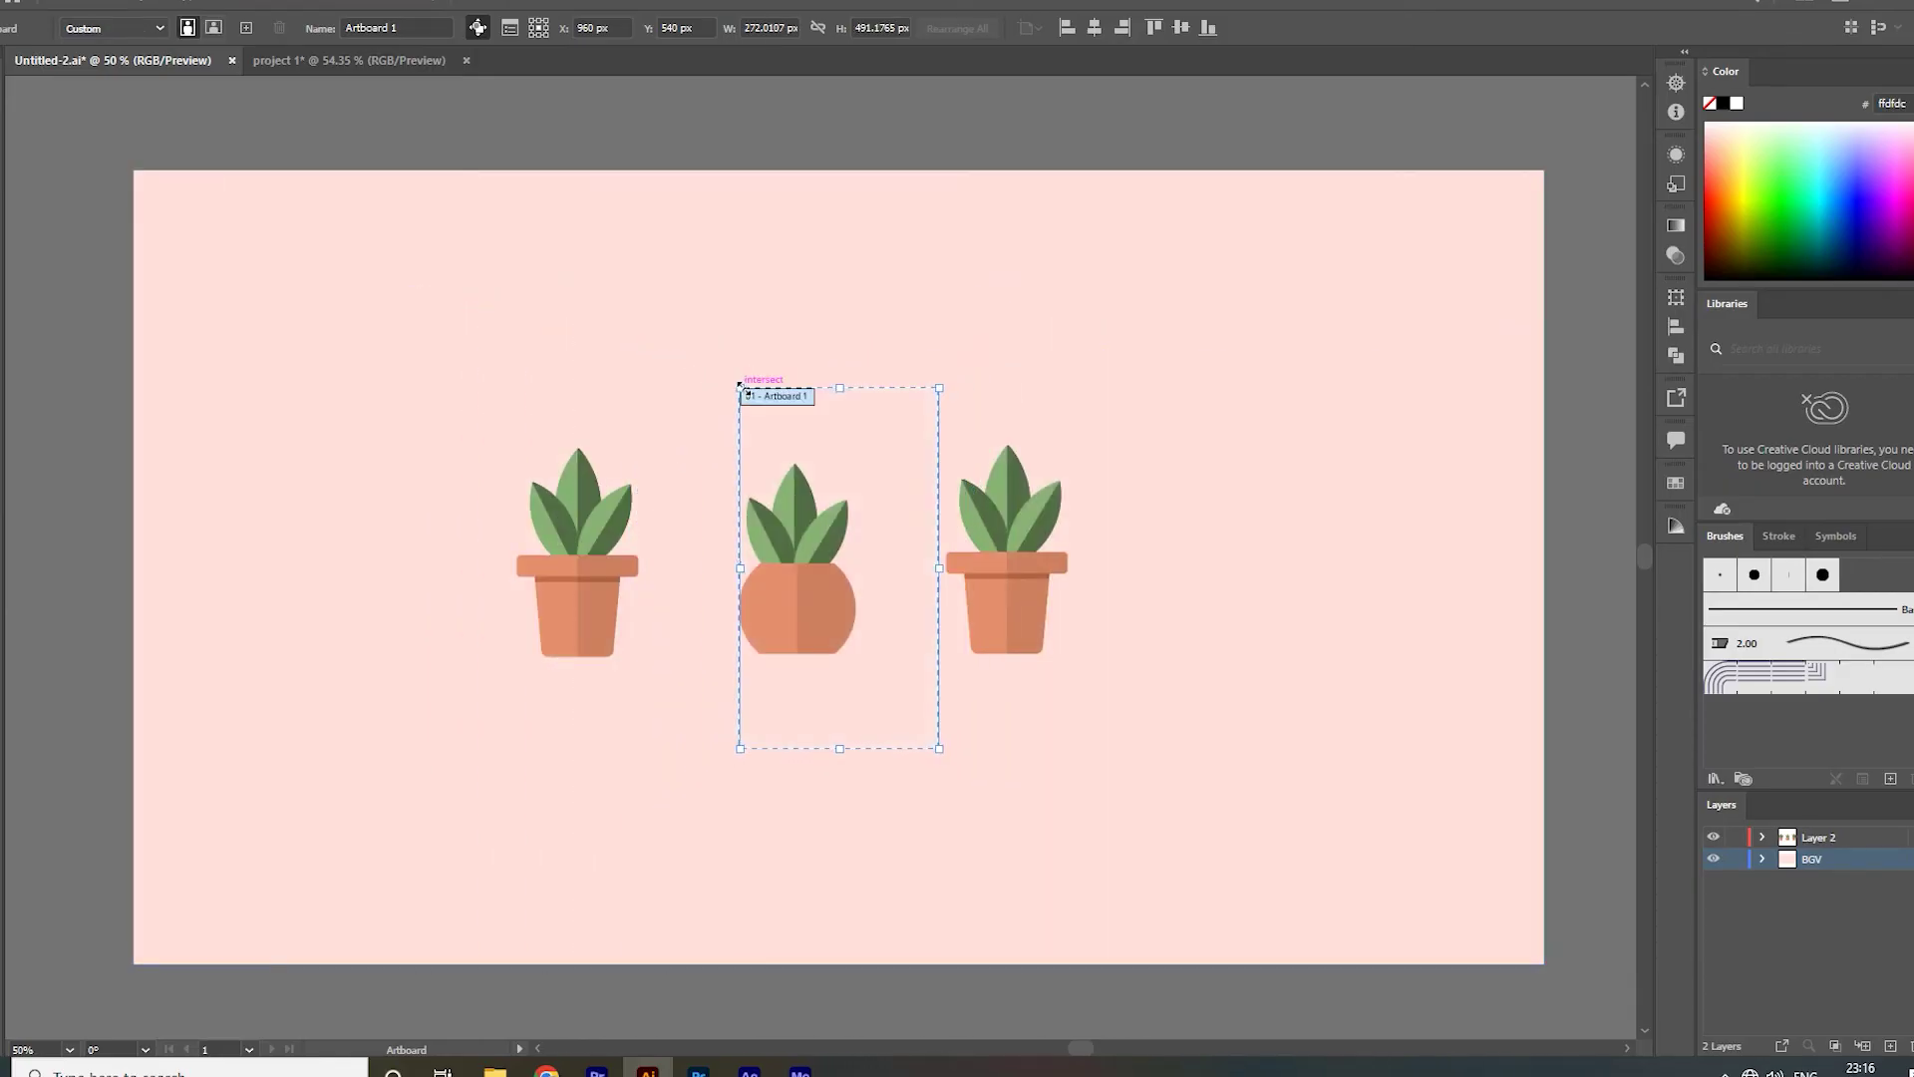
left_click_drag(948, 392, 889, 450)
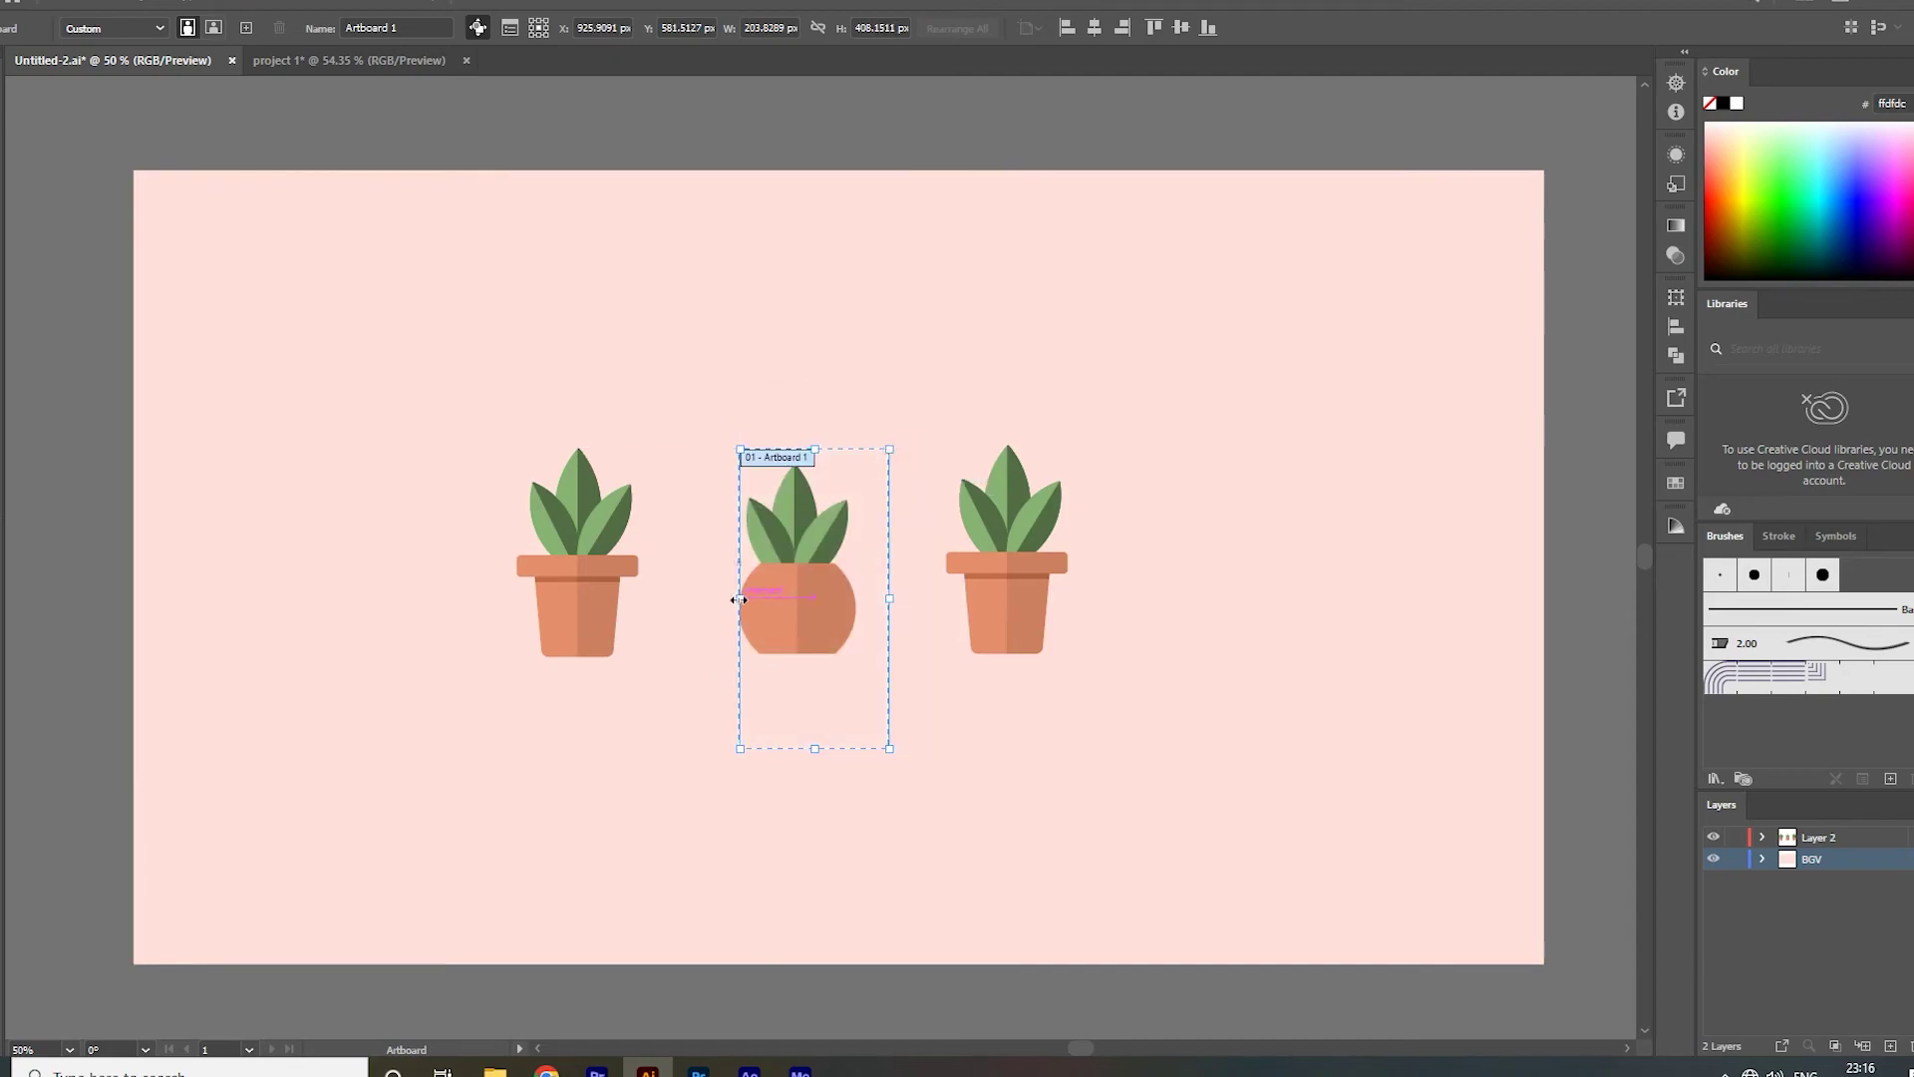
left_click_drag(739, 599, 716, 599)
left_click_drag(804, 752, 792, 693)
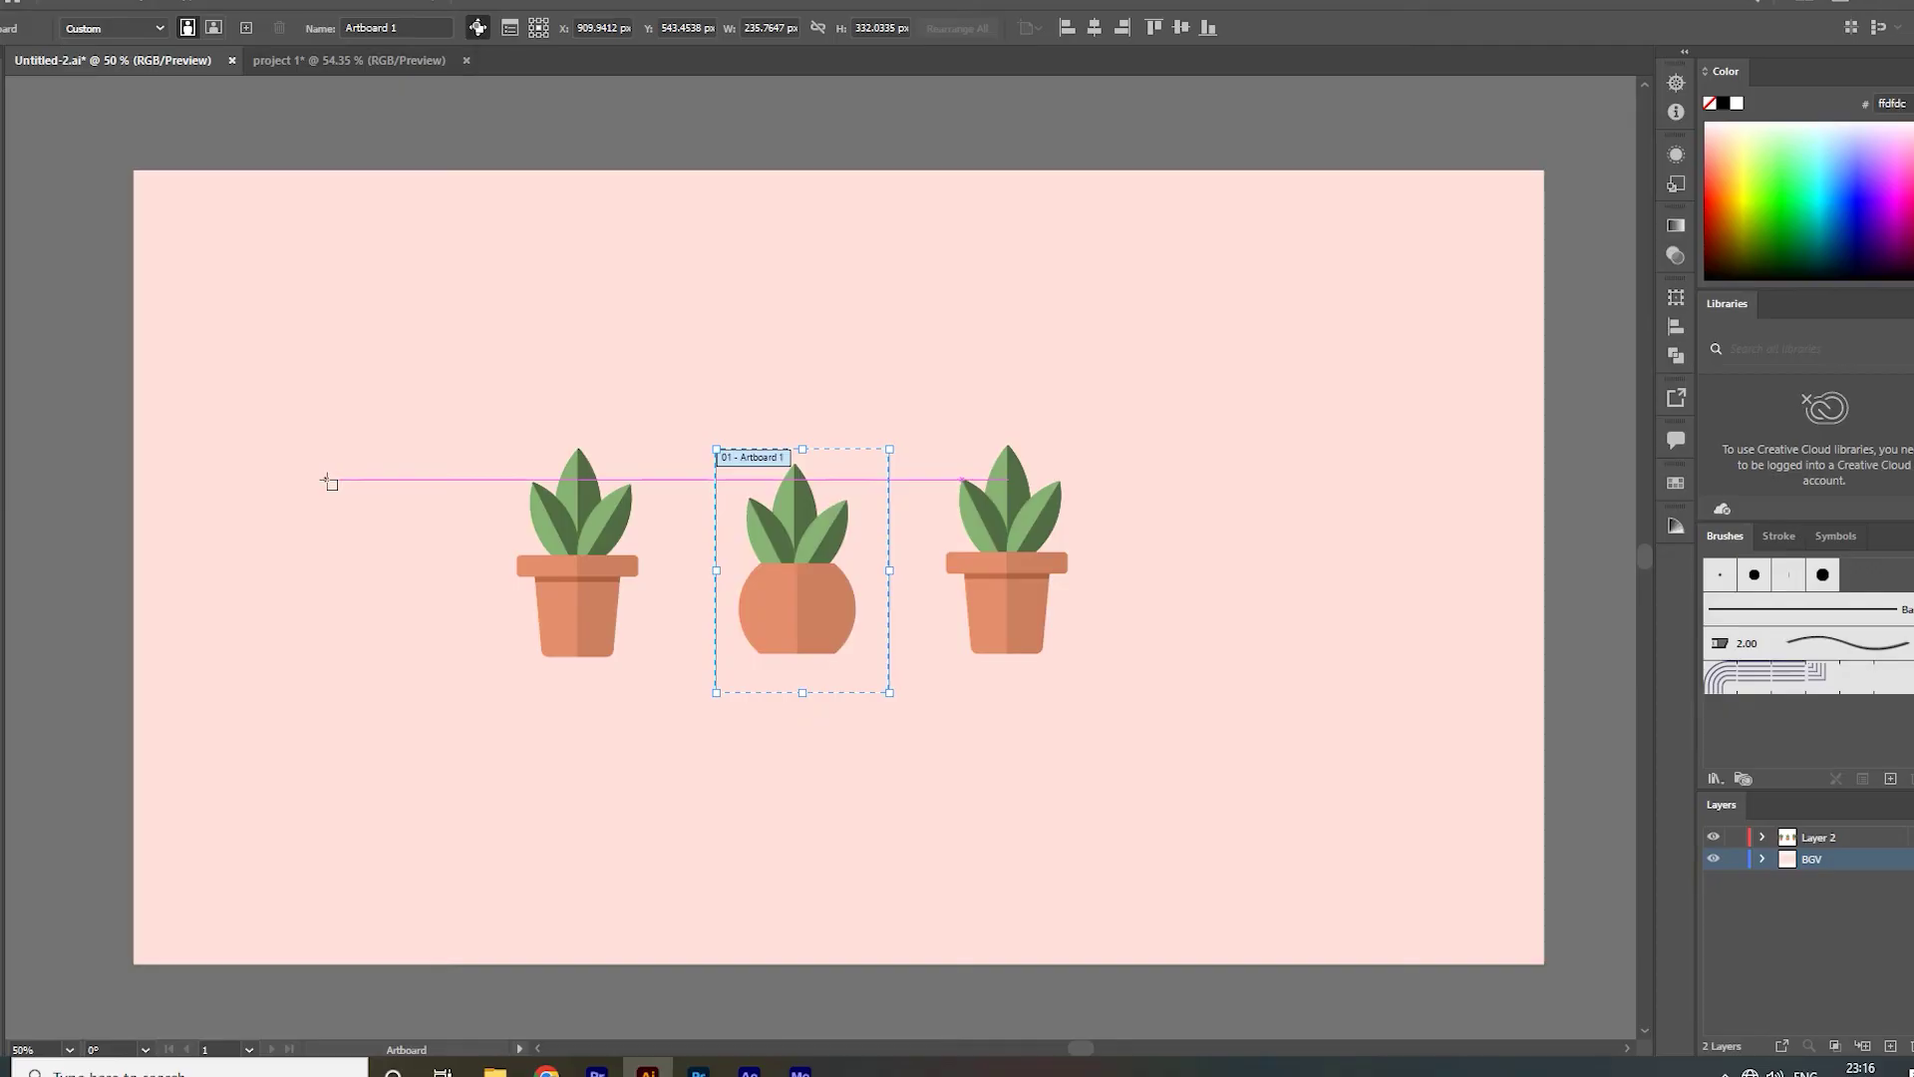
left_click(57, 14)
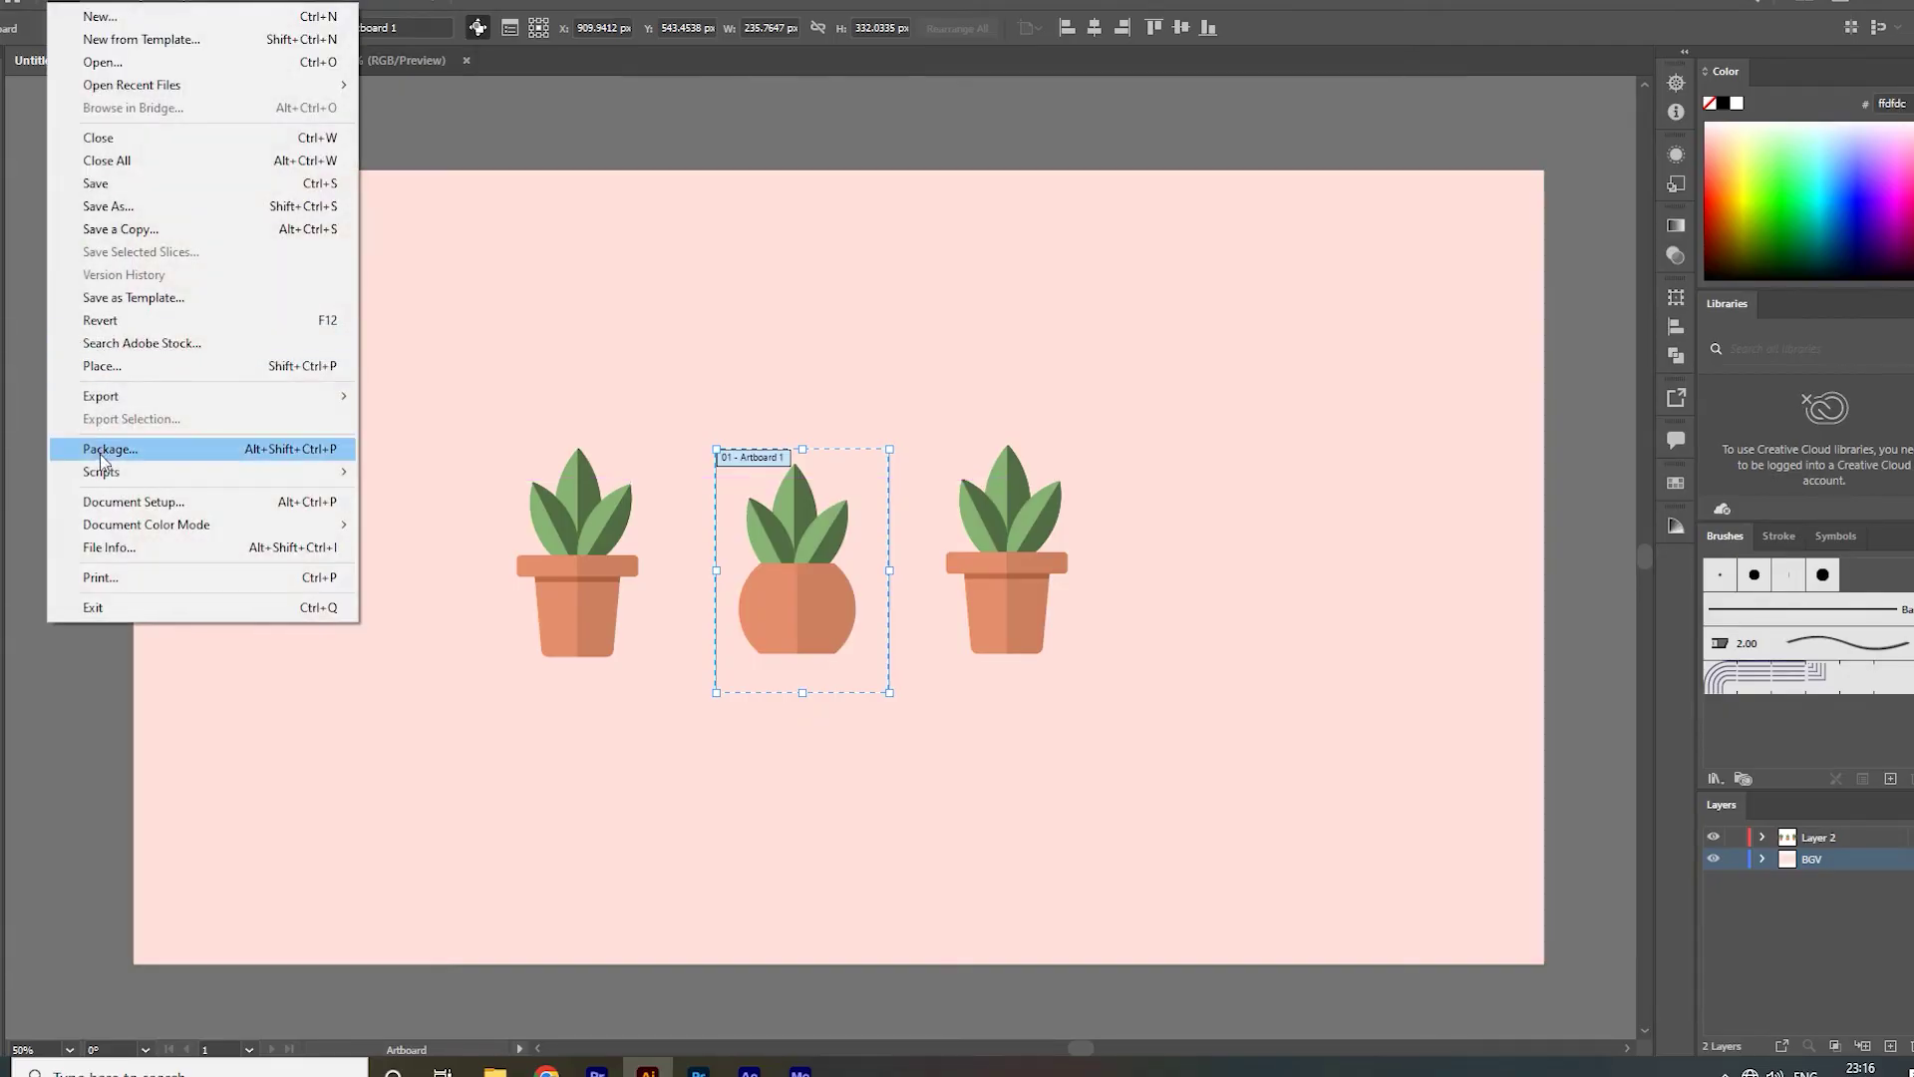
Export only the artboard as a 300 ppi transparent PNG named 'pot 3'
mouse_move(100, 396)
left_click(412, 420)
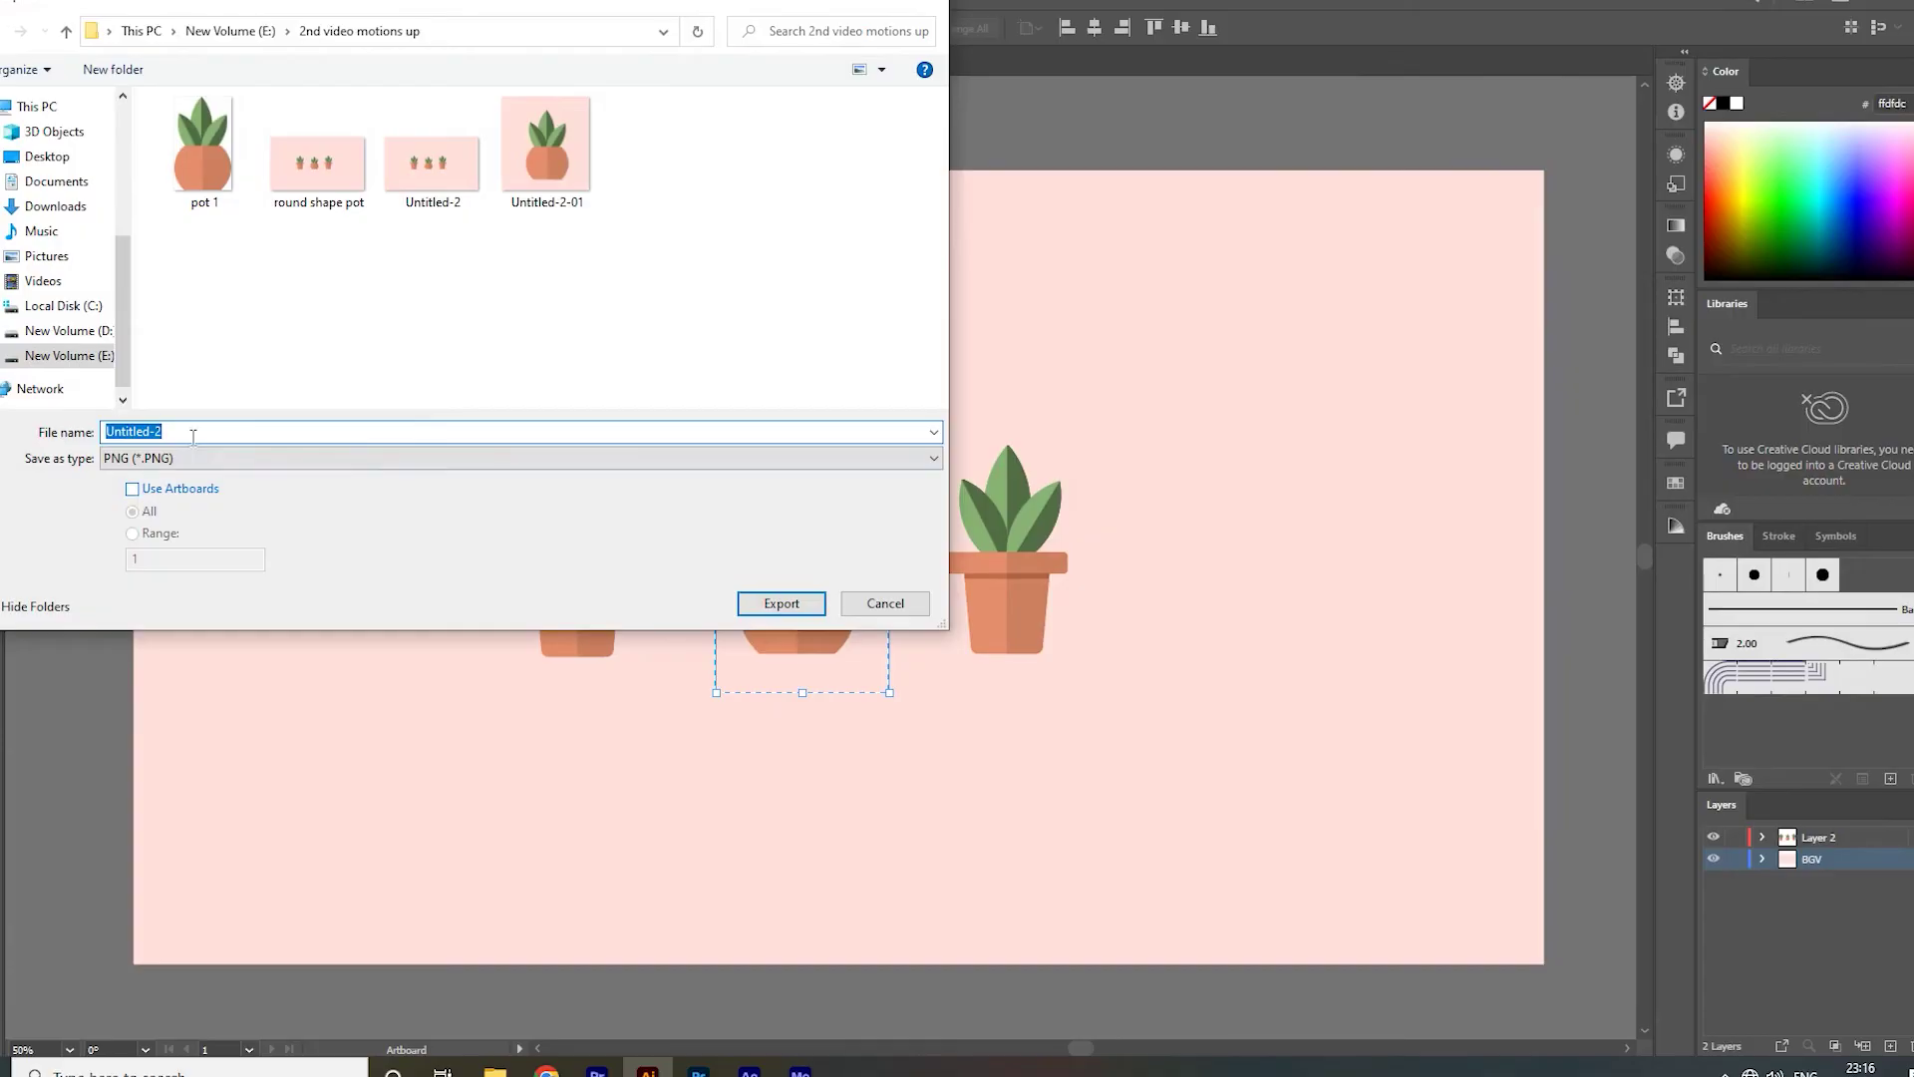
type("pot")
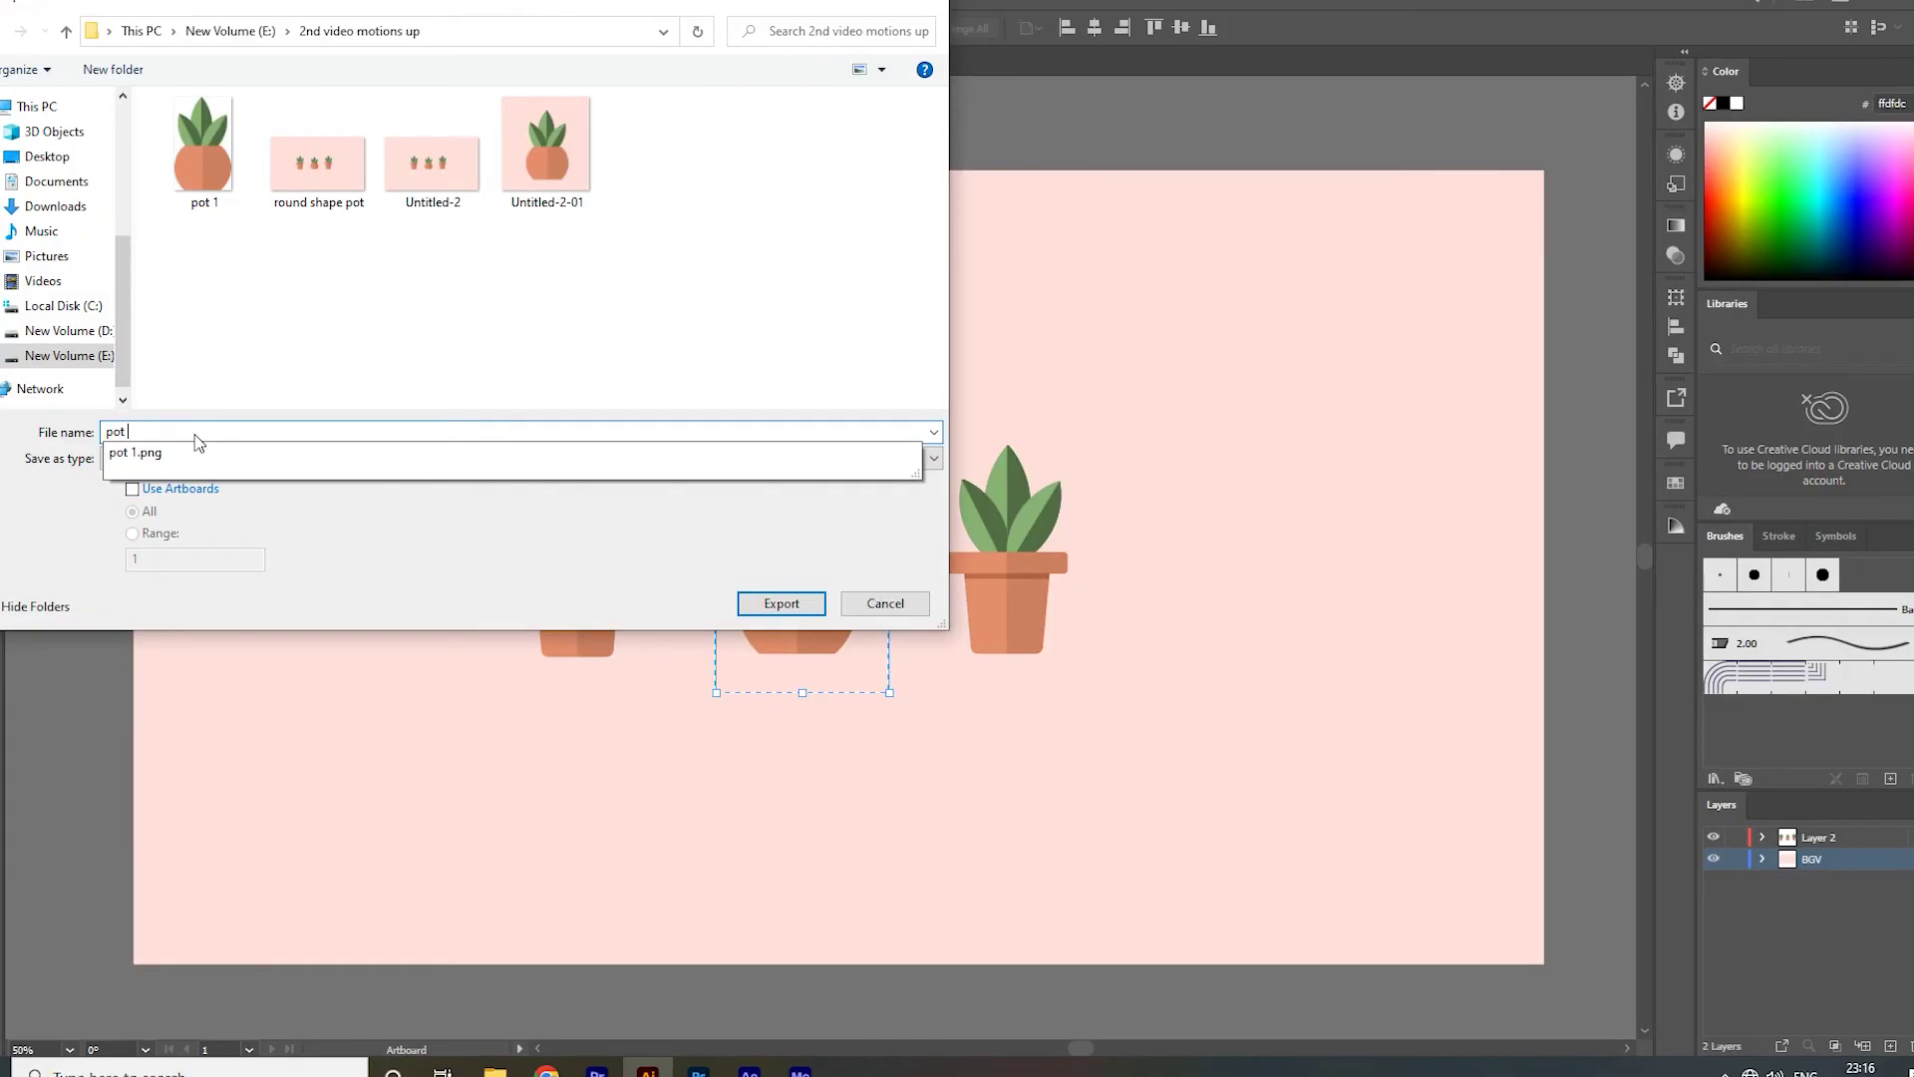
type(" 3")
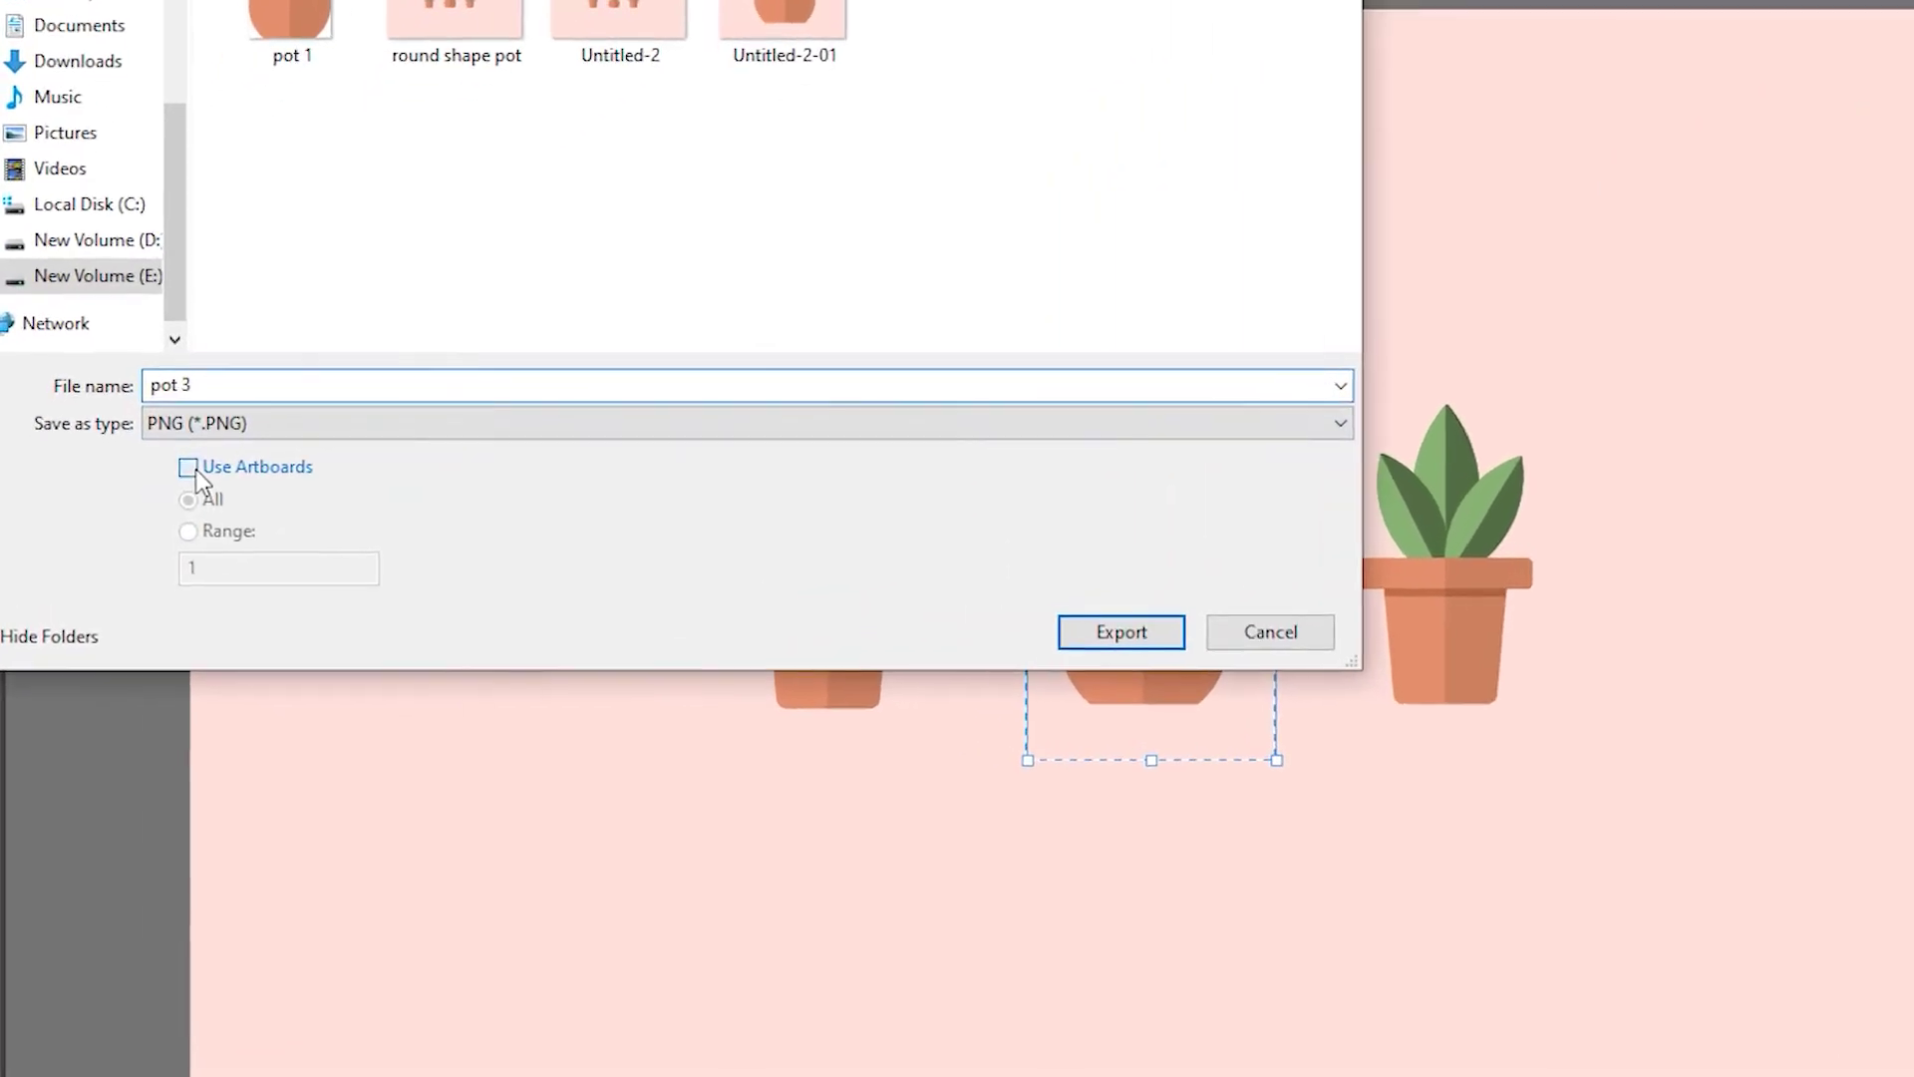
left_click(191, 468)
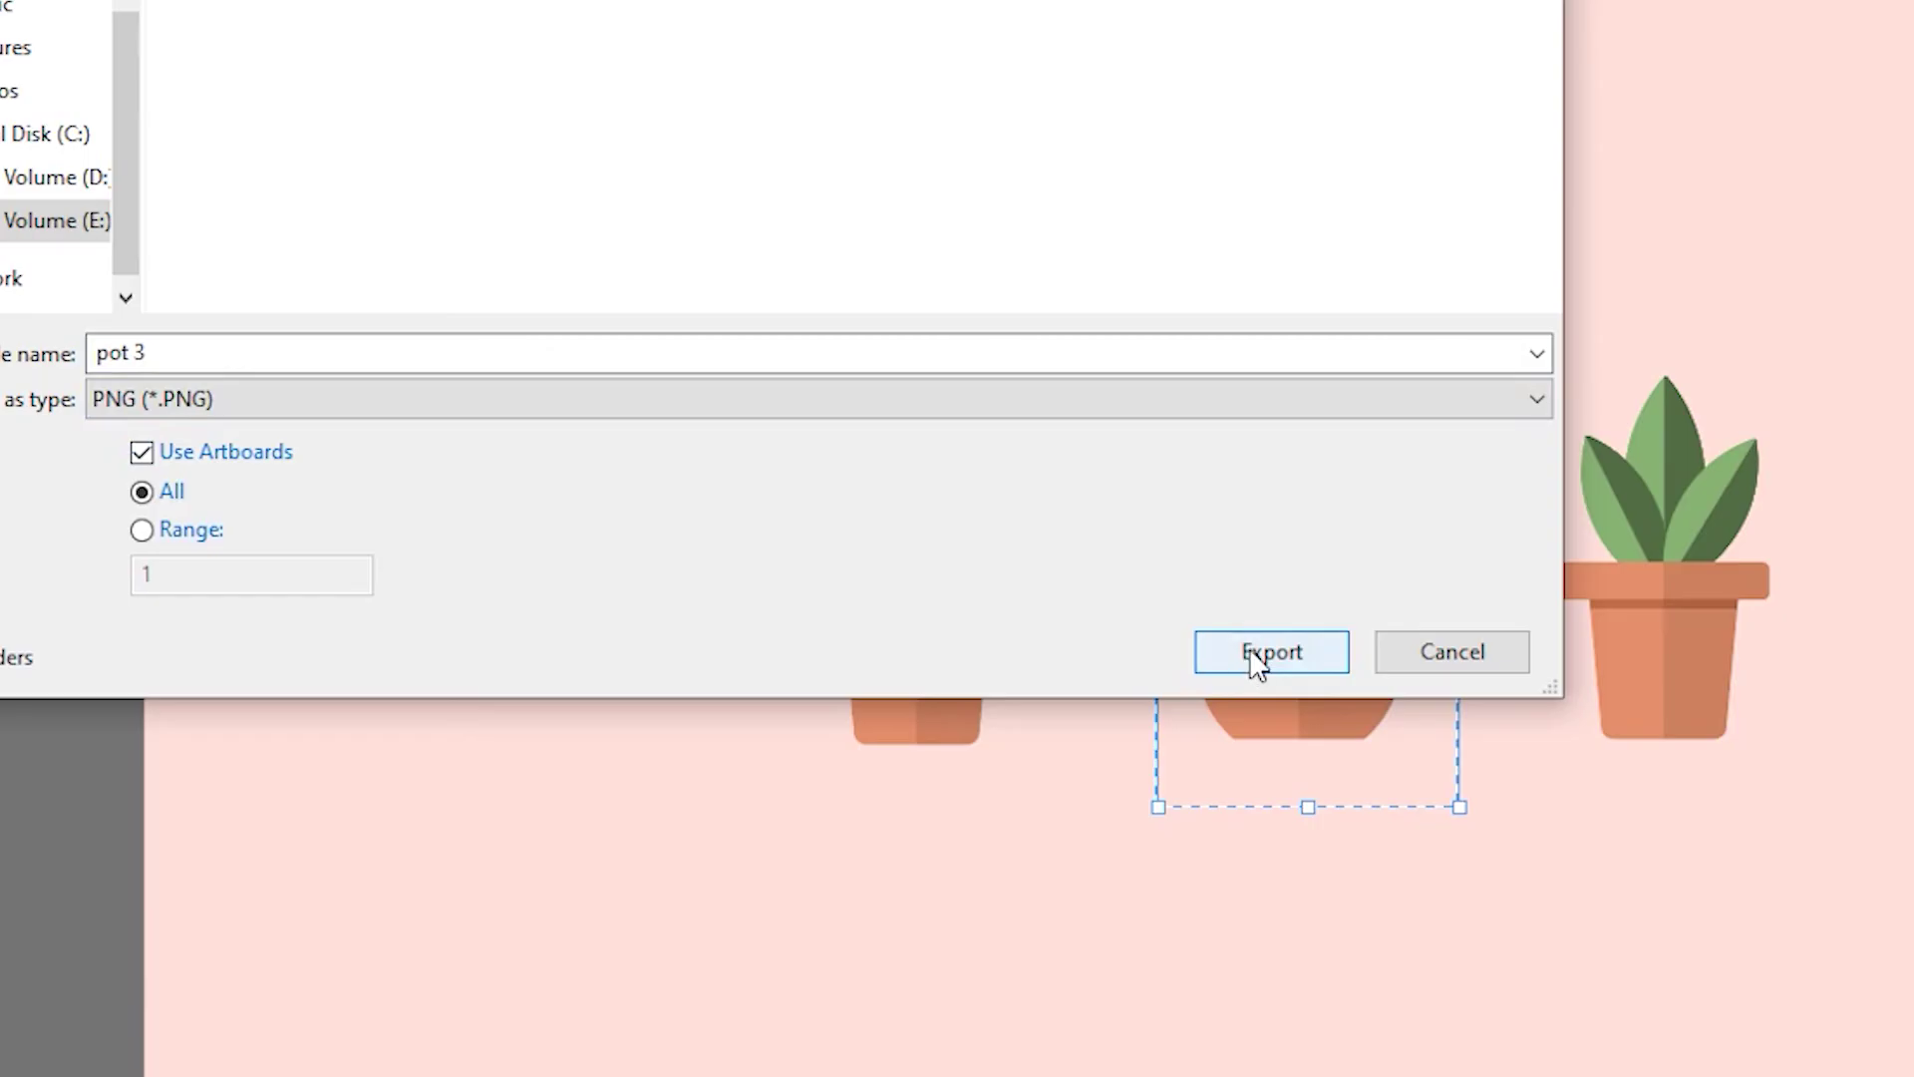
left_click(1258, 661)
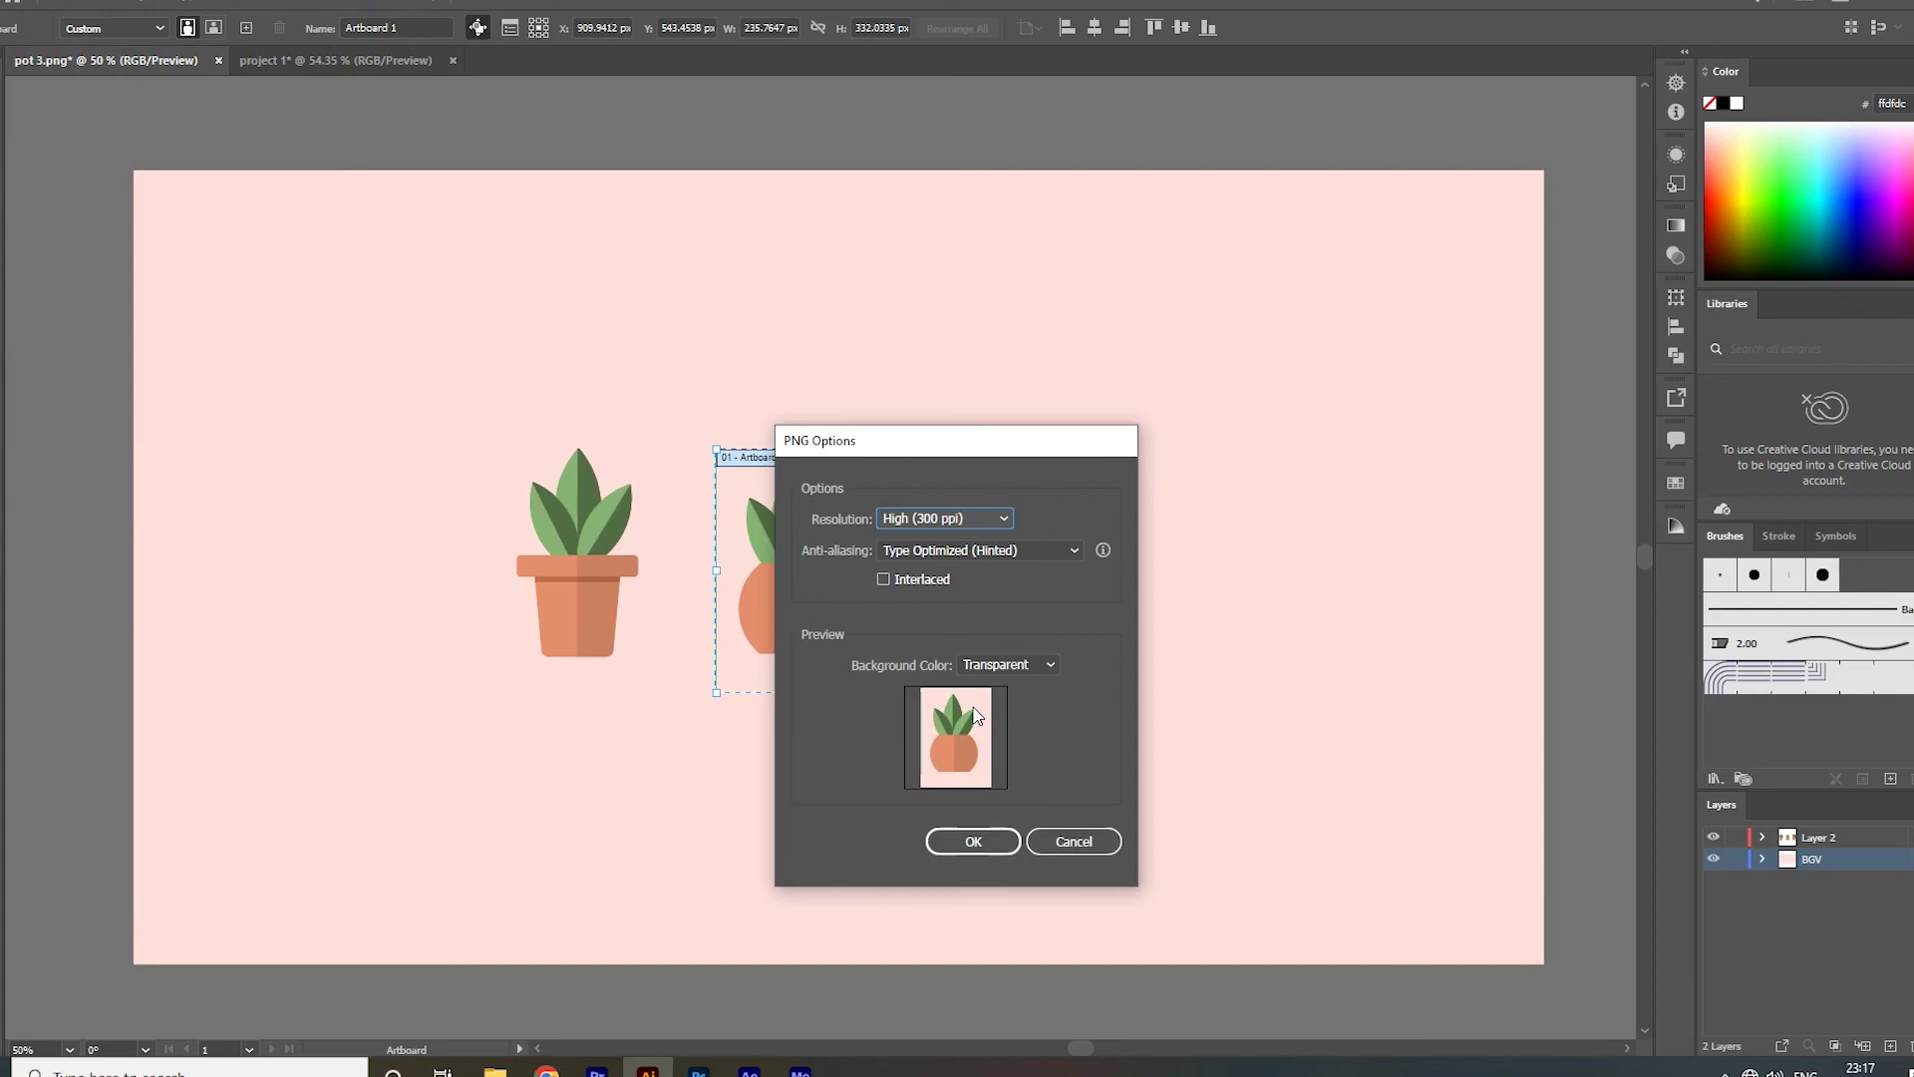
left_click(962, 841)
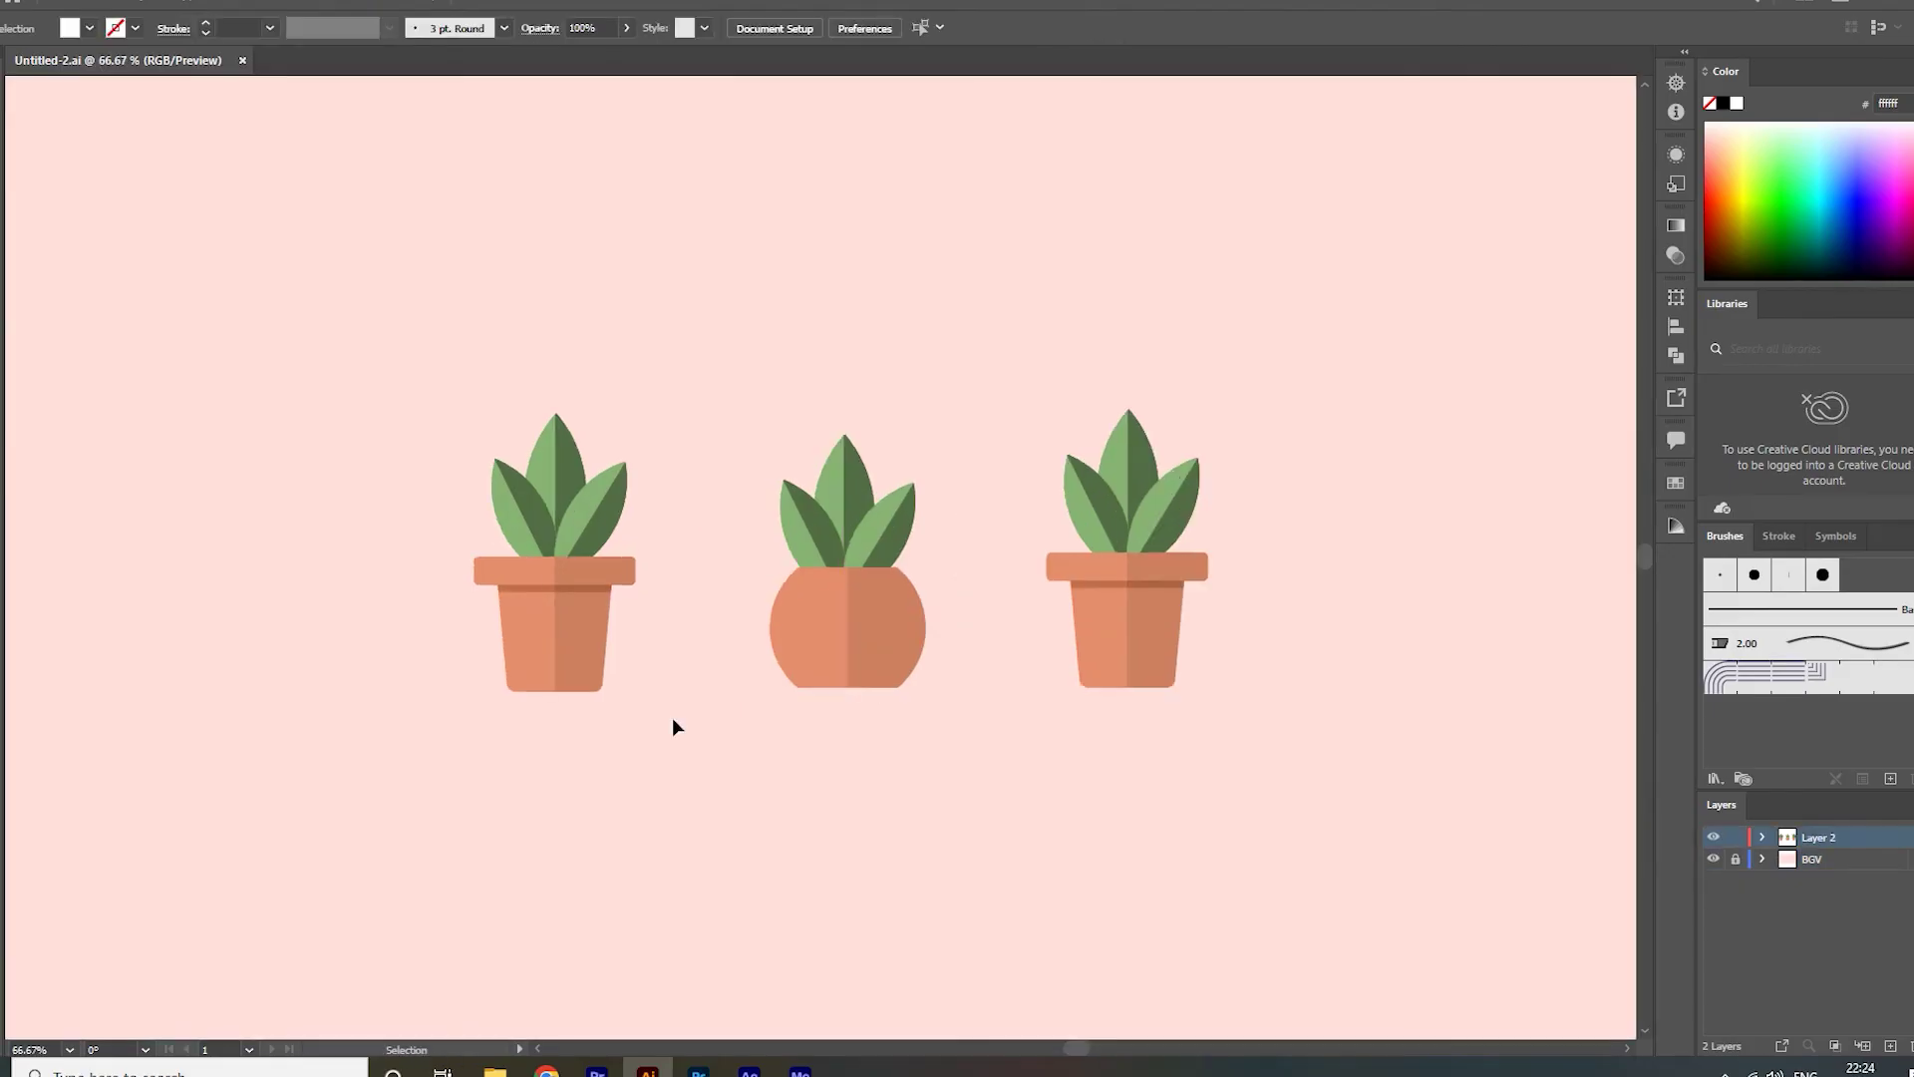